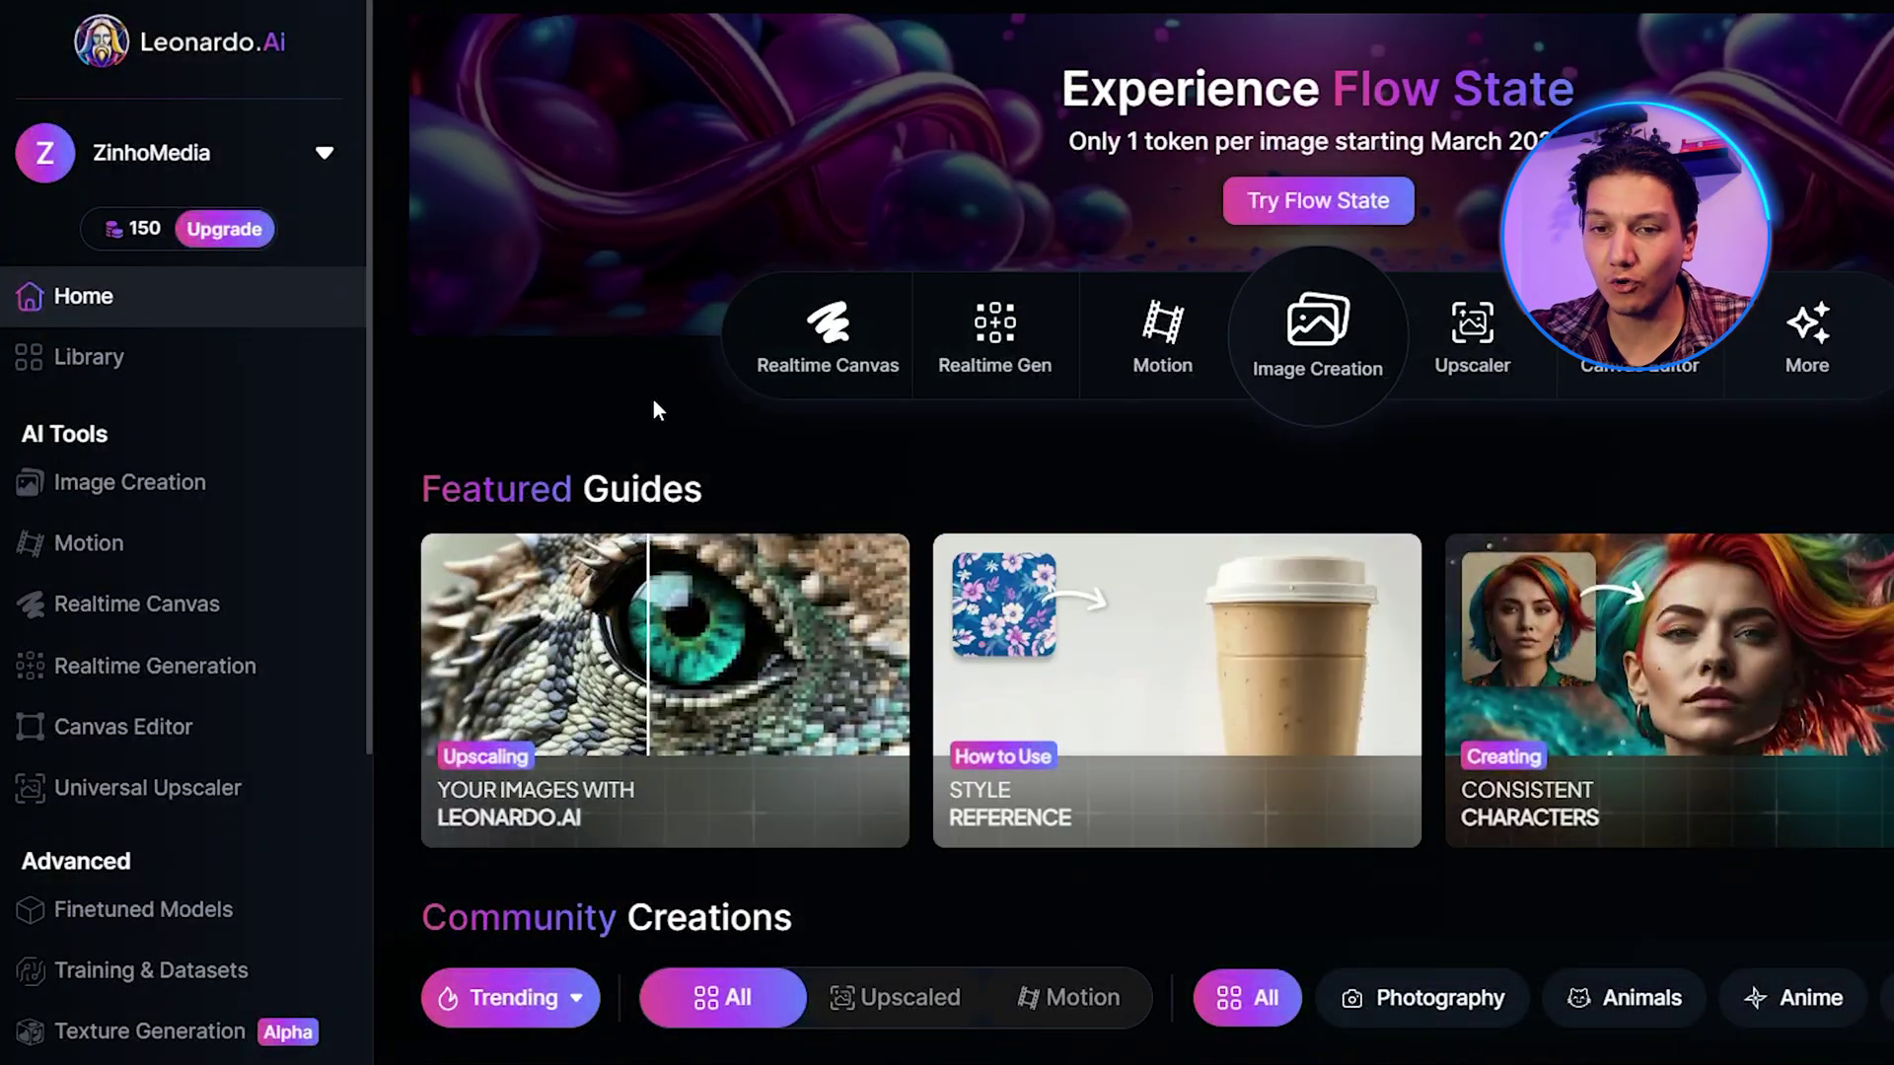
# Step: Glance over Leonardo.Ai's subscription plans, then enter the Image Creation workspace
pyautogui.click(219, 230)
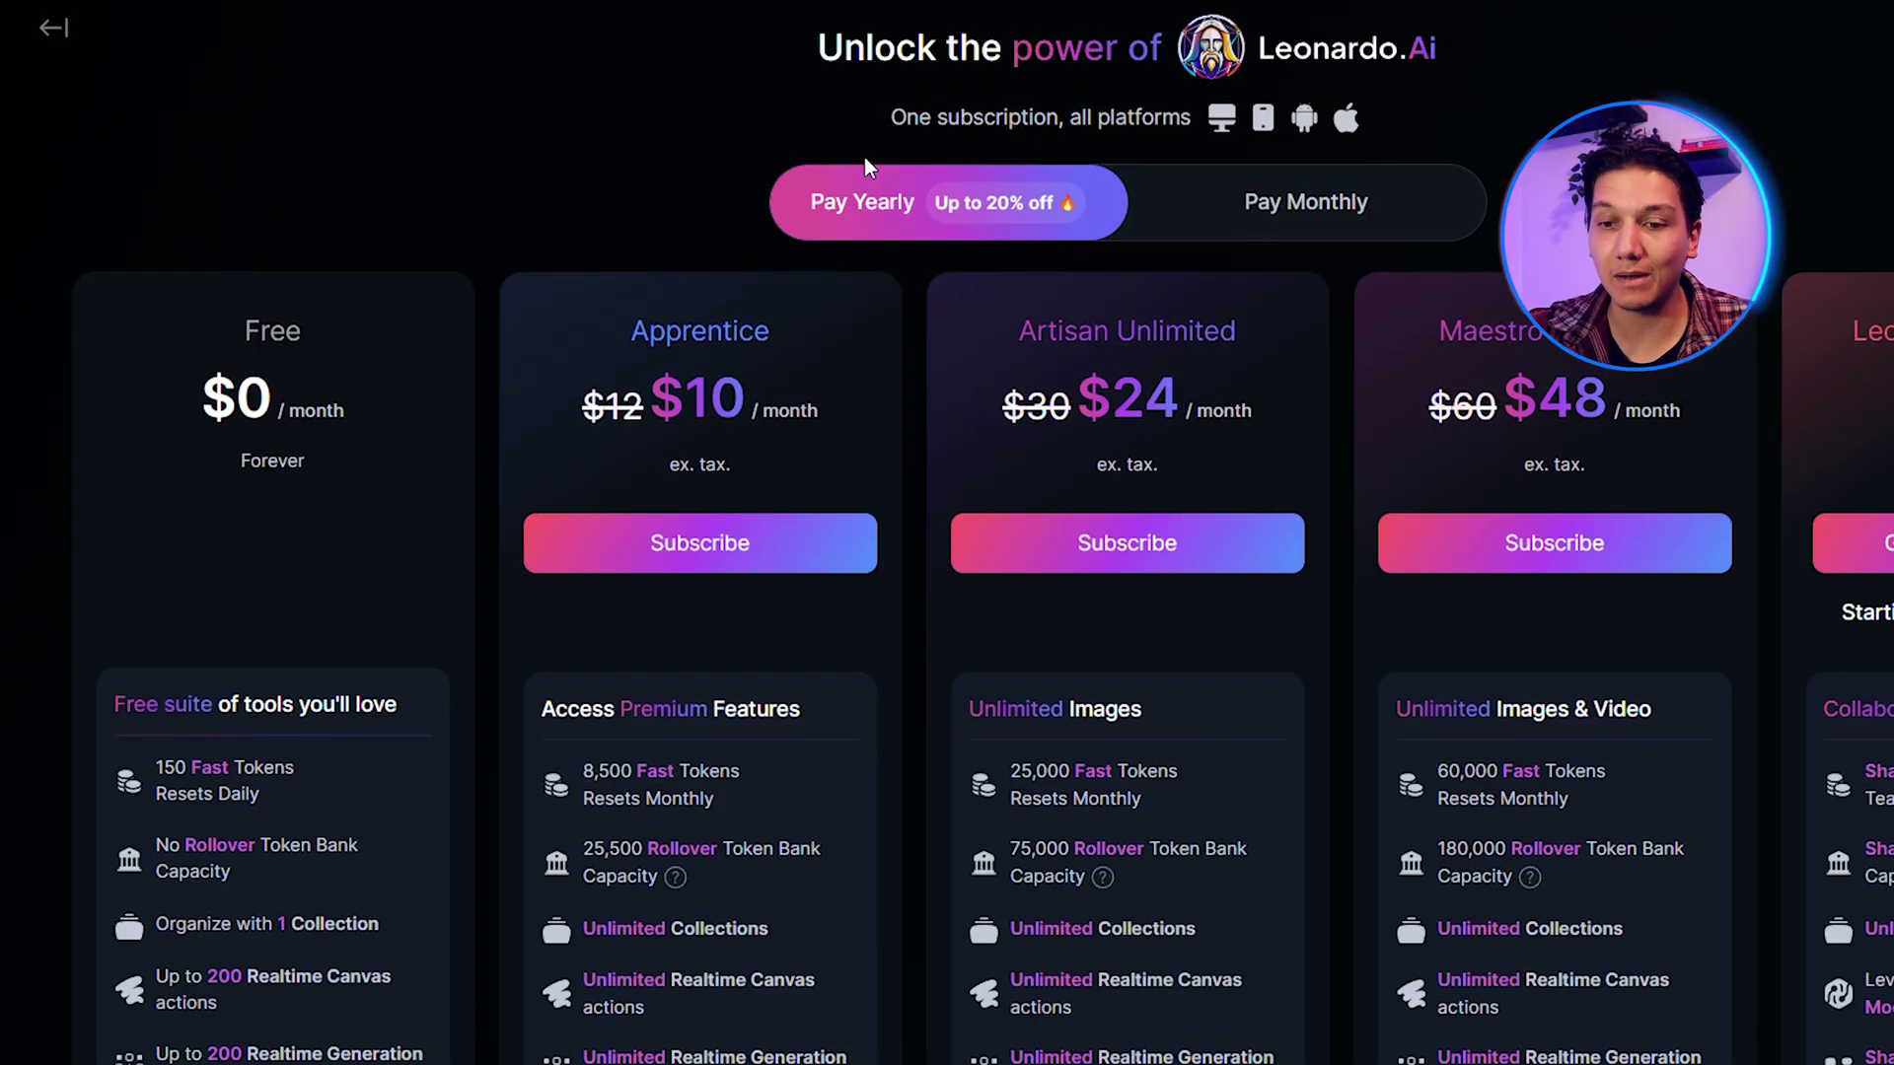
pyautogui.scroll(-3, 785, 301)
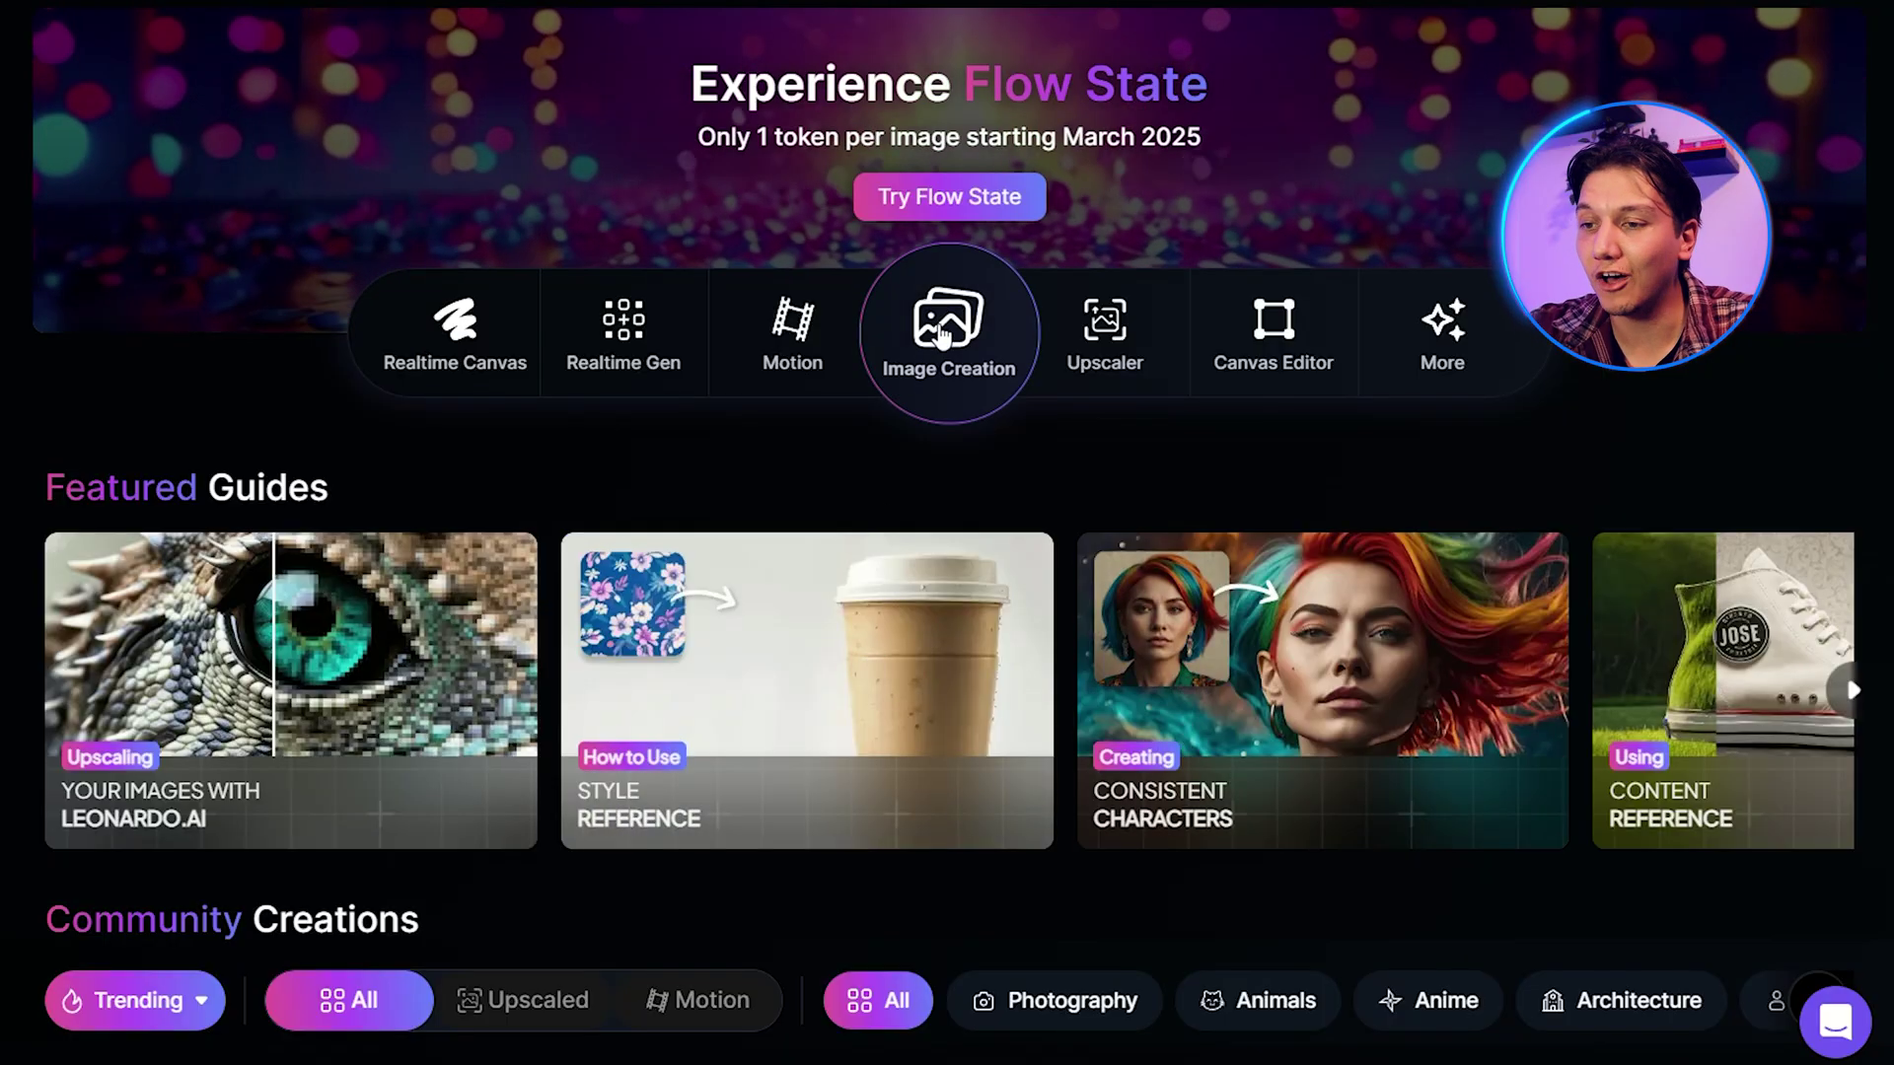
pyautogui.click(942, 338)
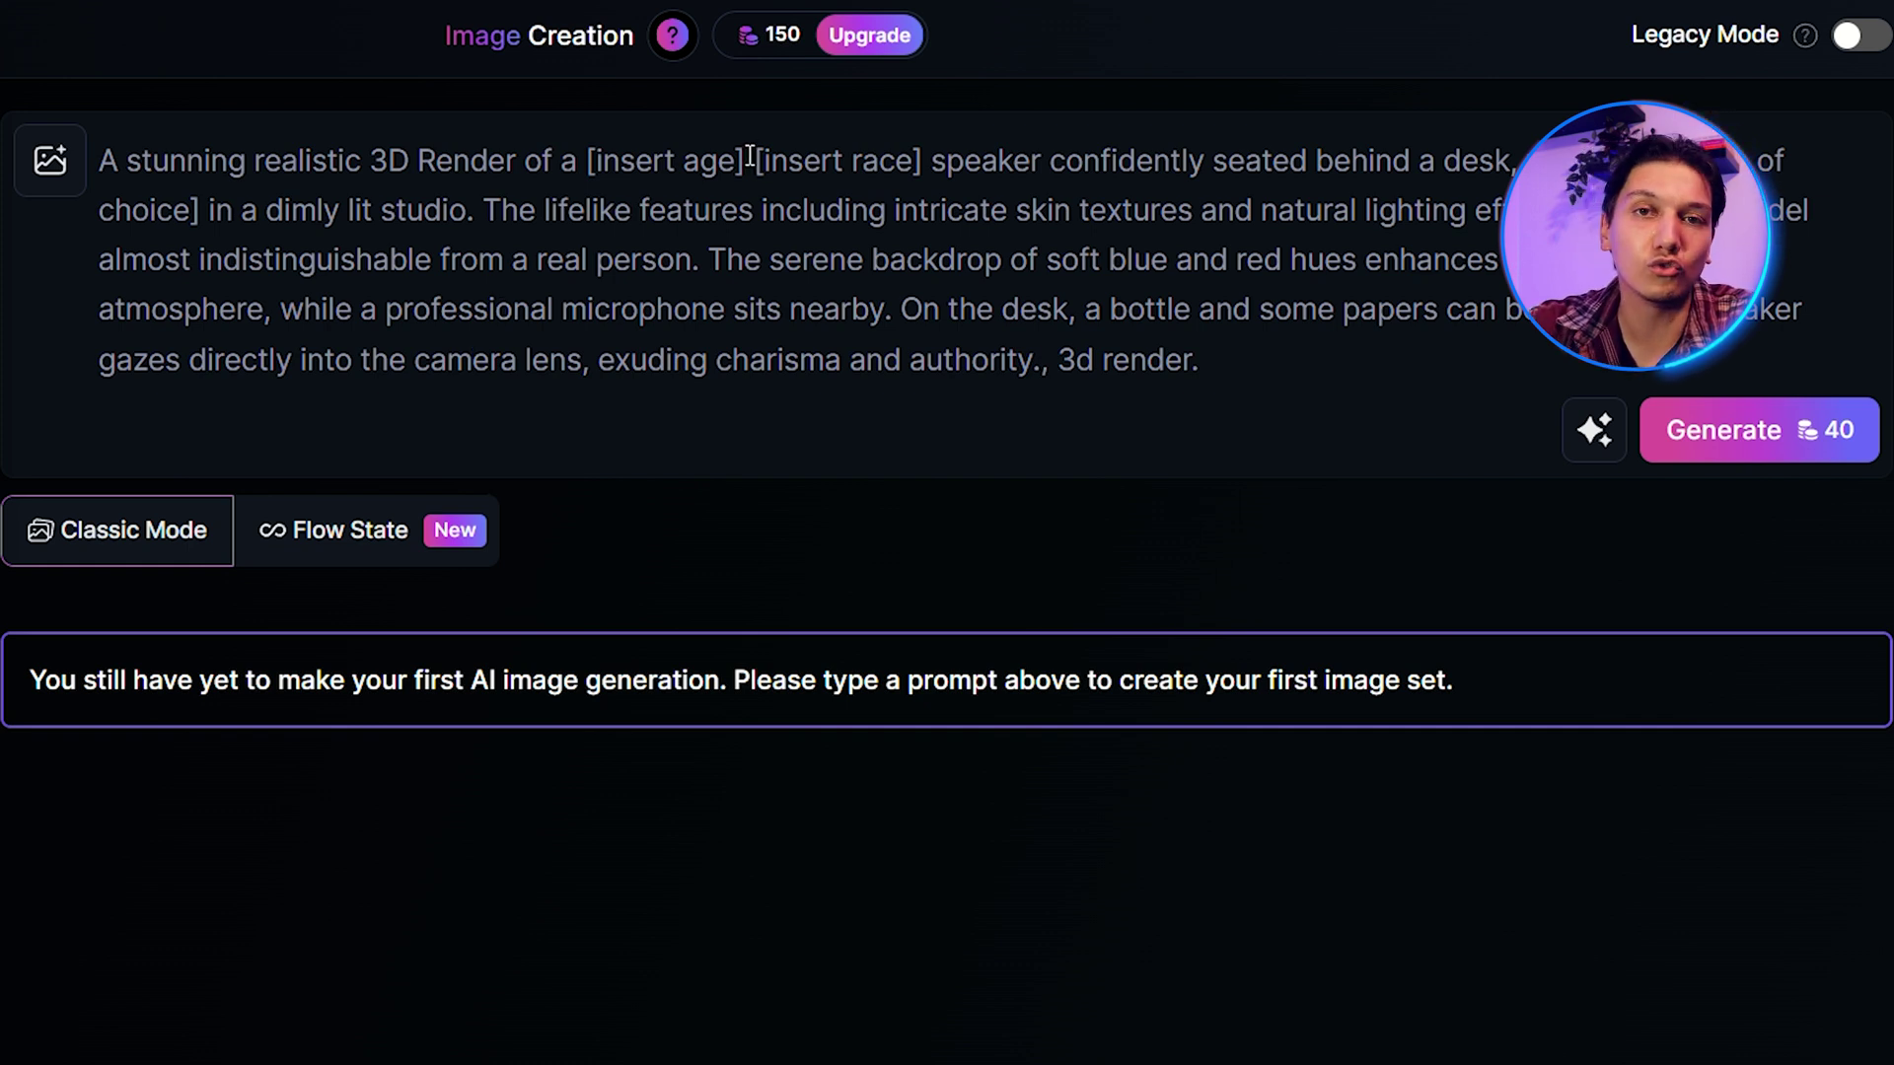
# Step: Delete the age placeholder so the prompt can describe a 25 year old male with tea
pyautogui.press('BackSpace')
pyautogui.press('BackSpace')
pyautogui.press('BackSpace')
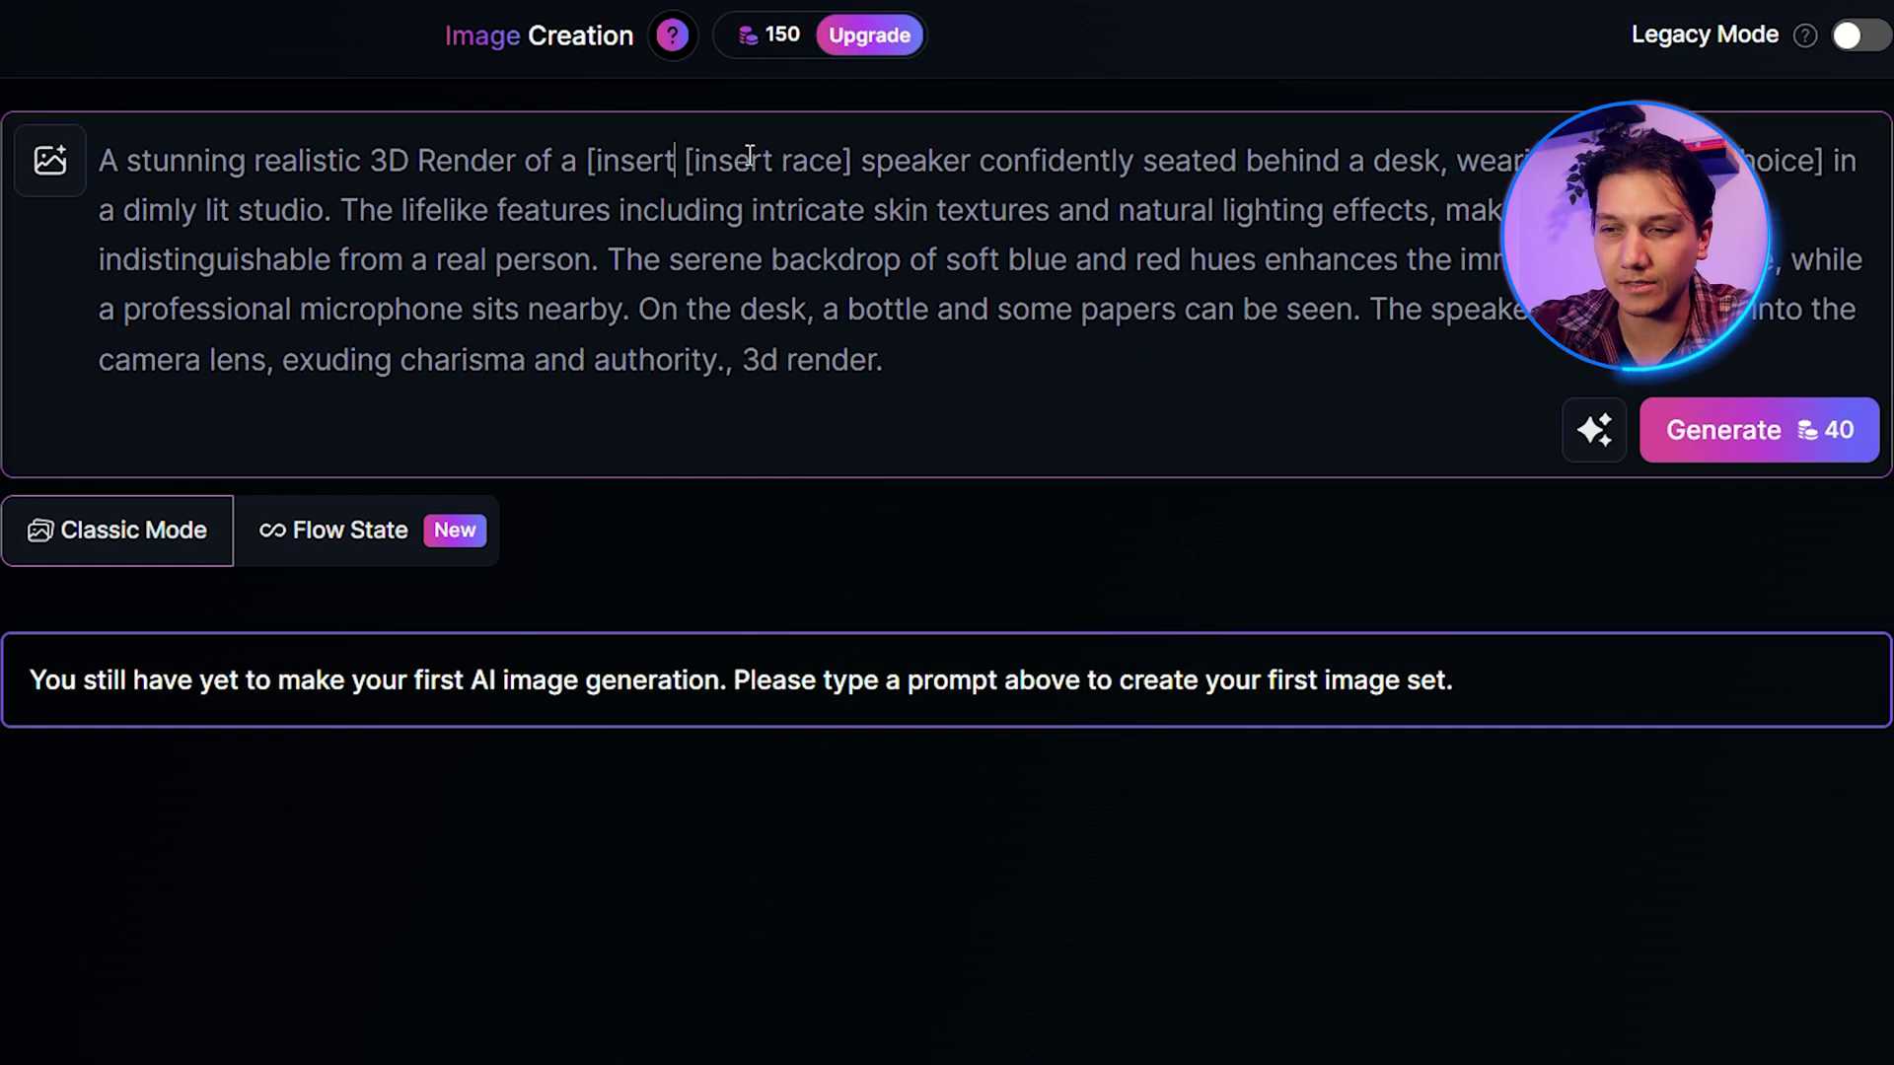
pyautogui.press('BackSpace')
pyautogui.press('BackSpace')
pyautogui.press('BackSpace')
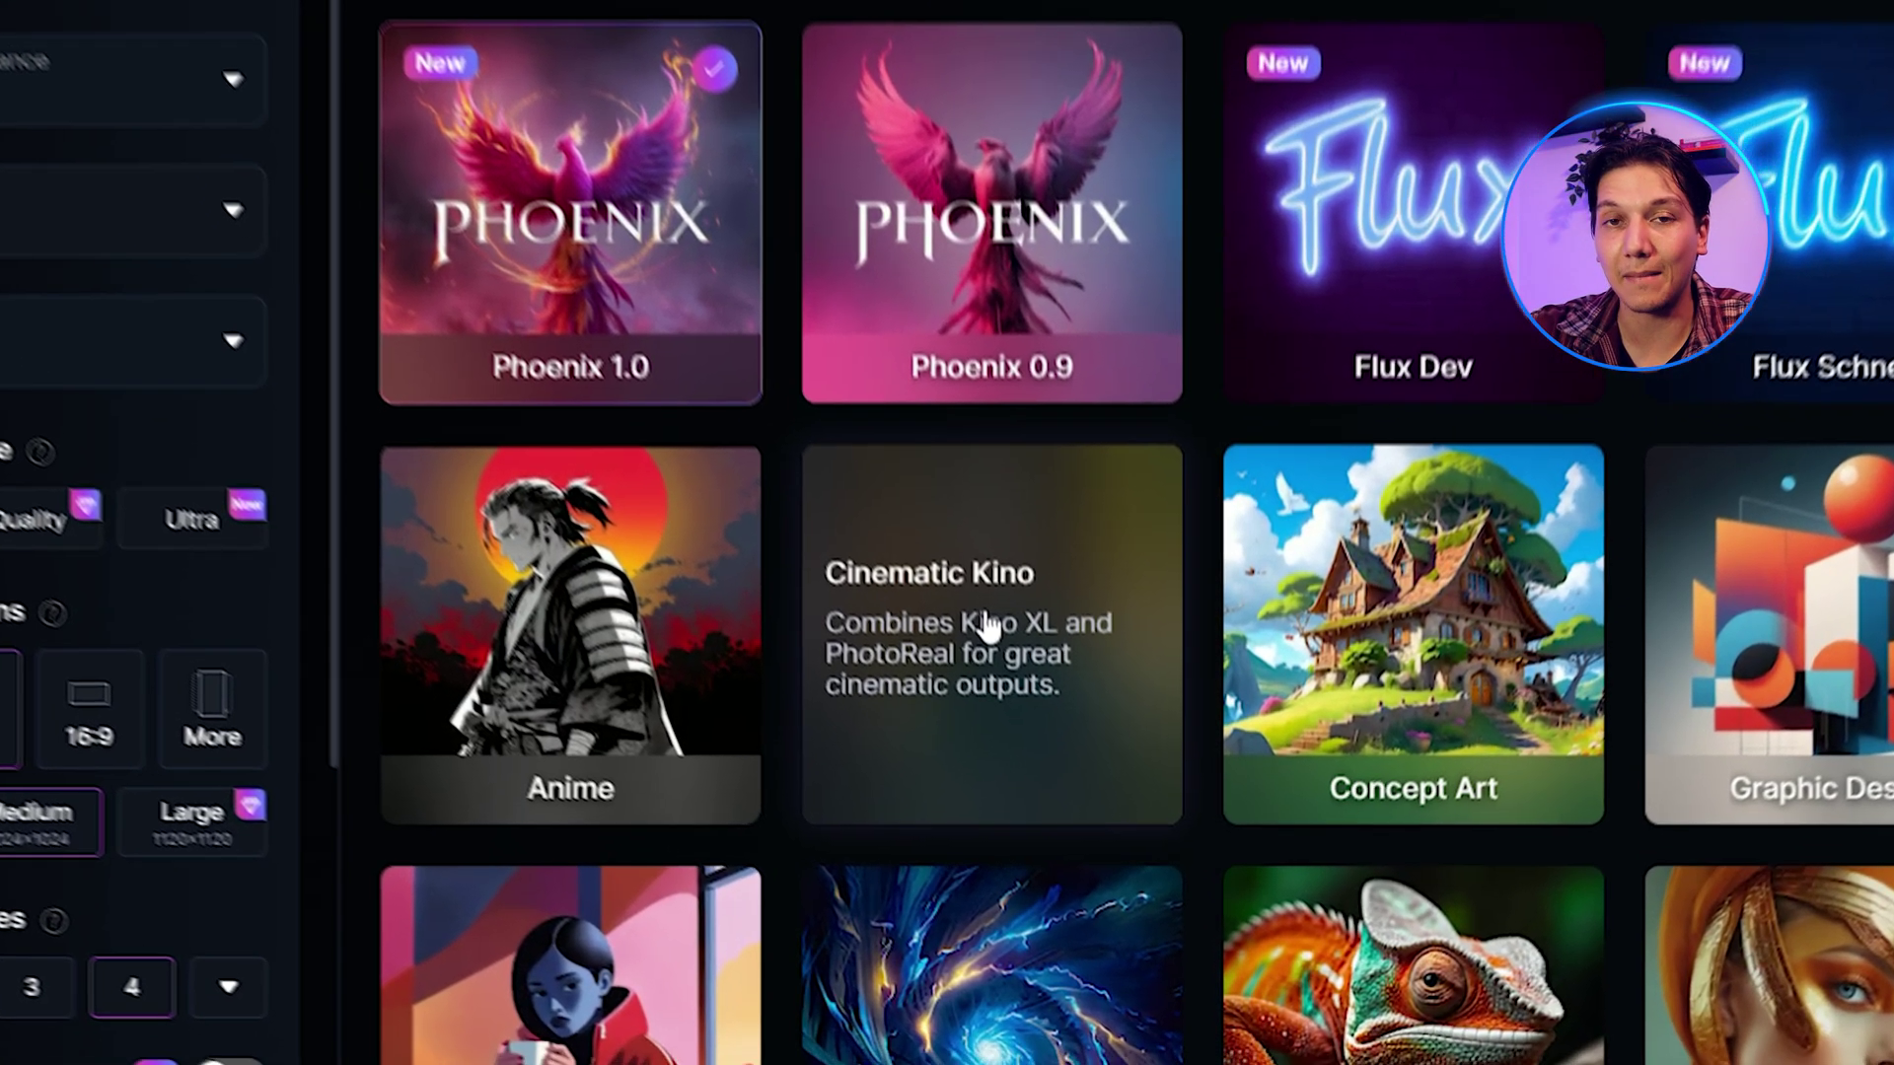
# Step: Choose the Cinematic Kino model and scroll to the style and 16:9 dimension settings
pyautogui.click(1016, 764)
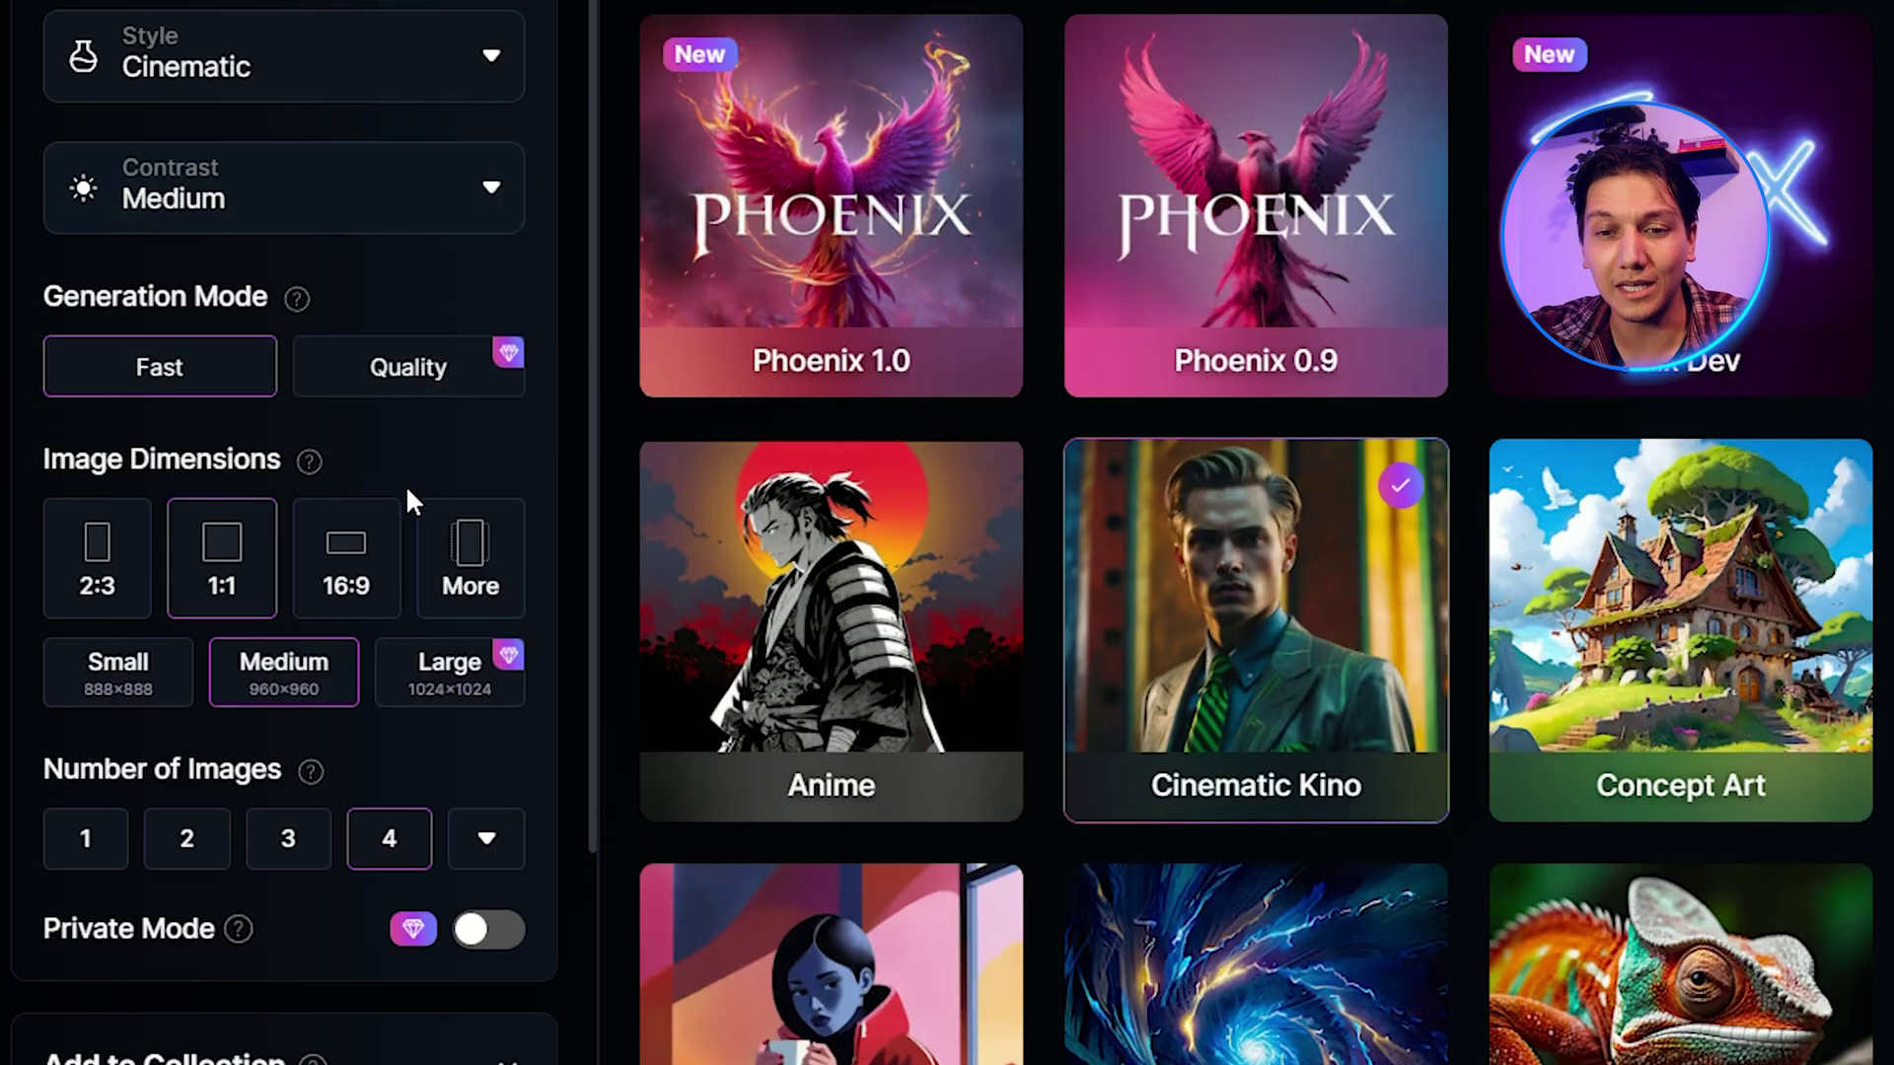
pyautogui.scroll(-3, 408, 490)
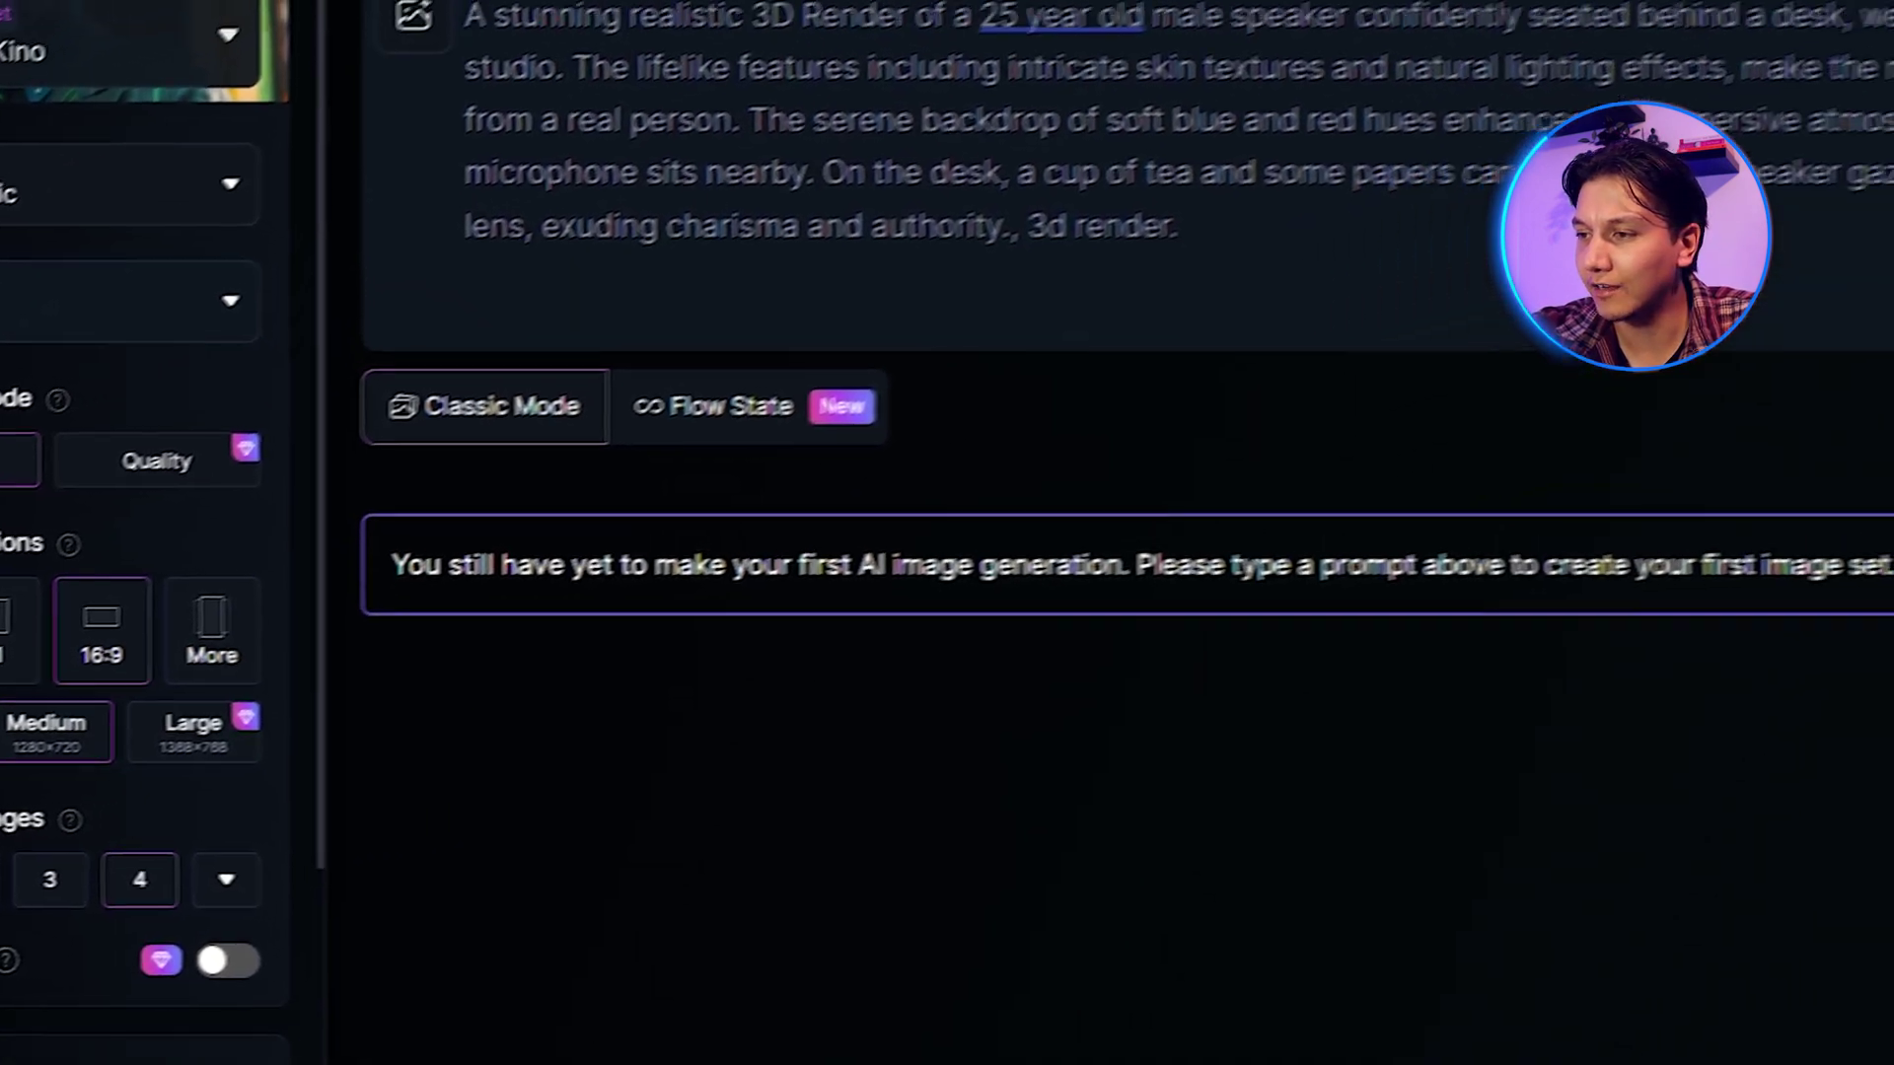
# Step: Generate four speaker images and view each one full-size in the lightbox
pyautogui.click(1751, 399)
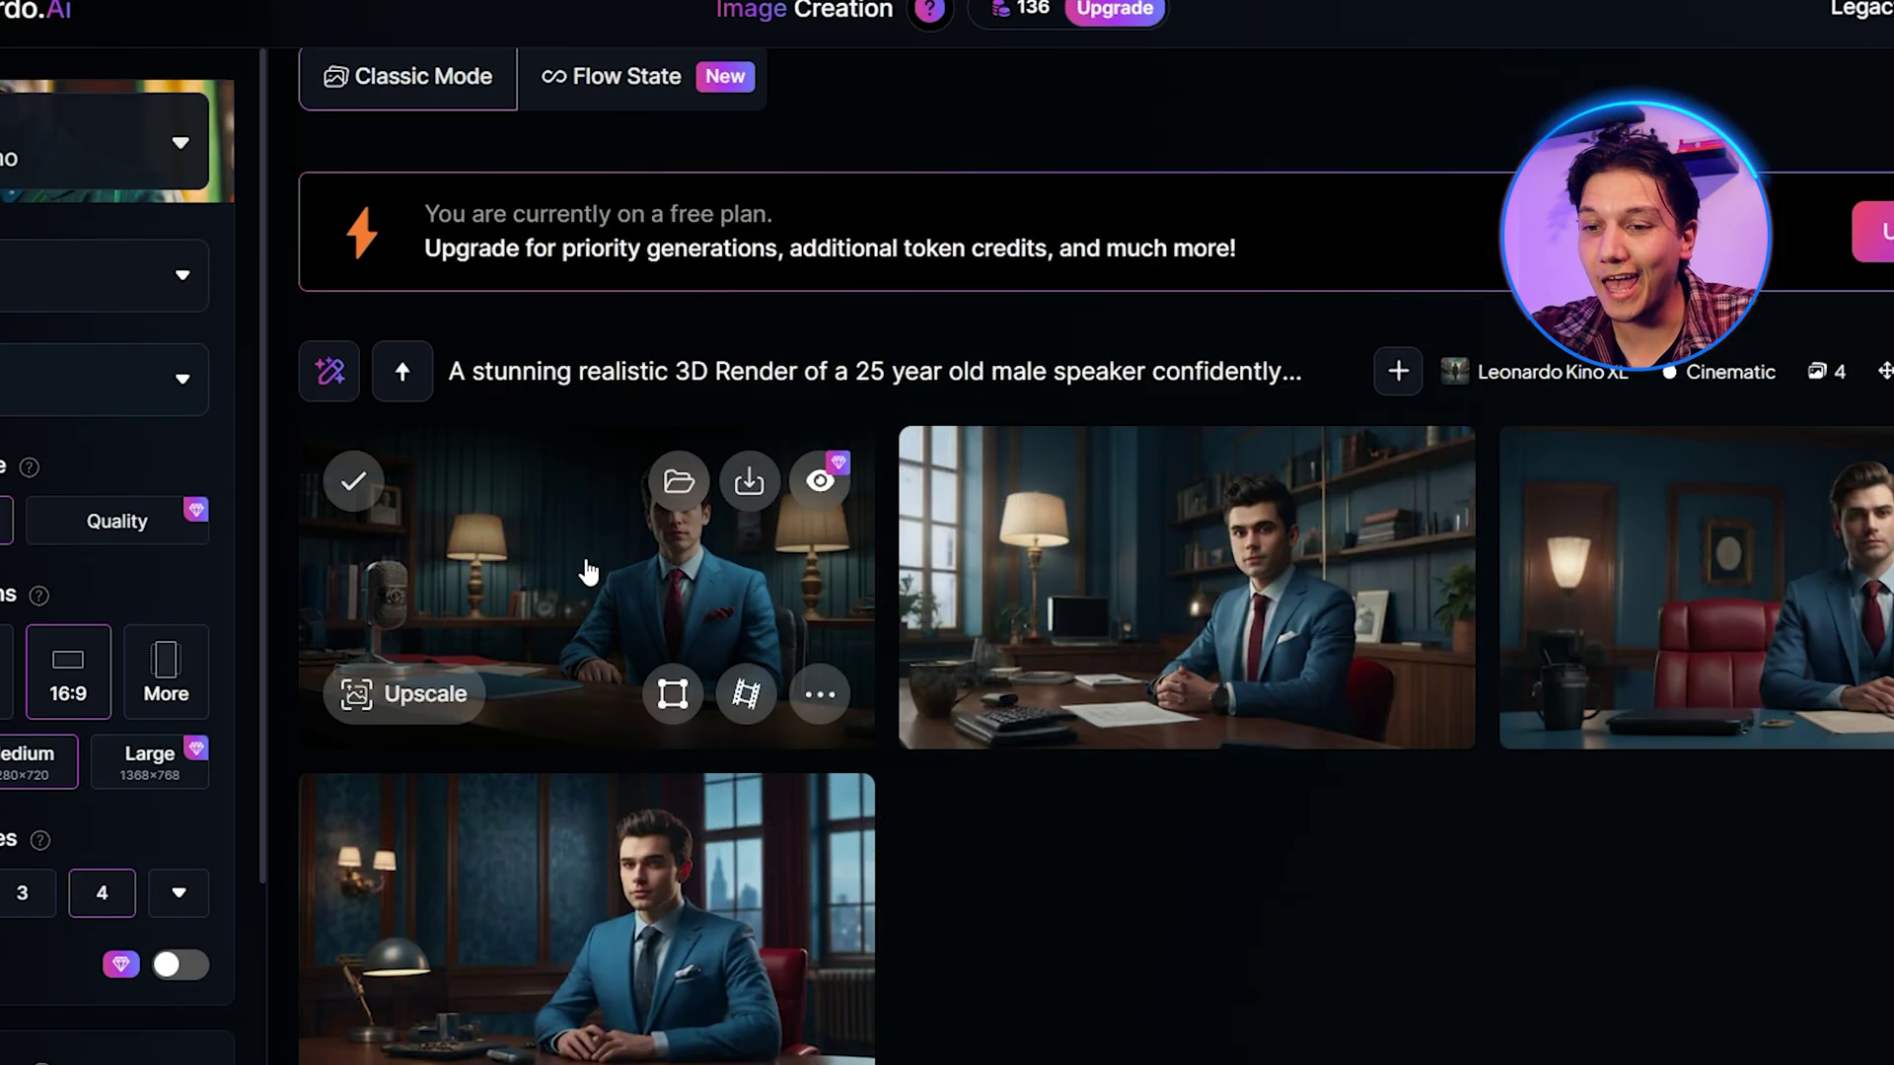
pyautogui.click(588, 571)
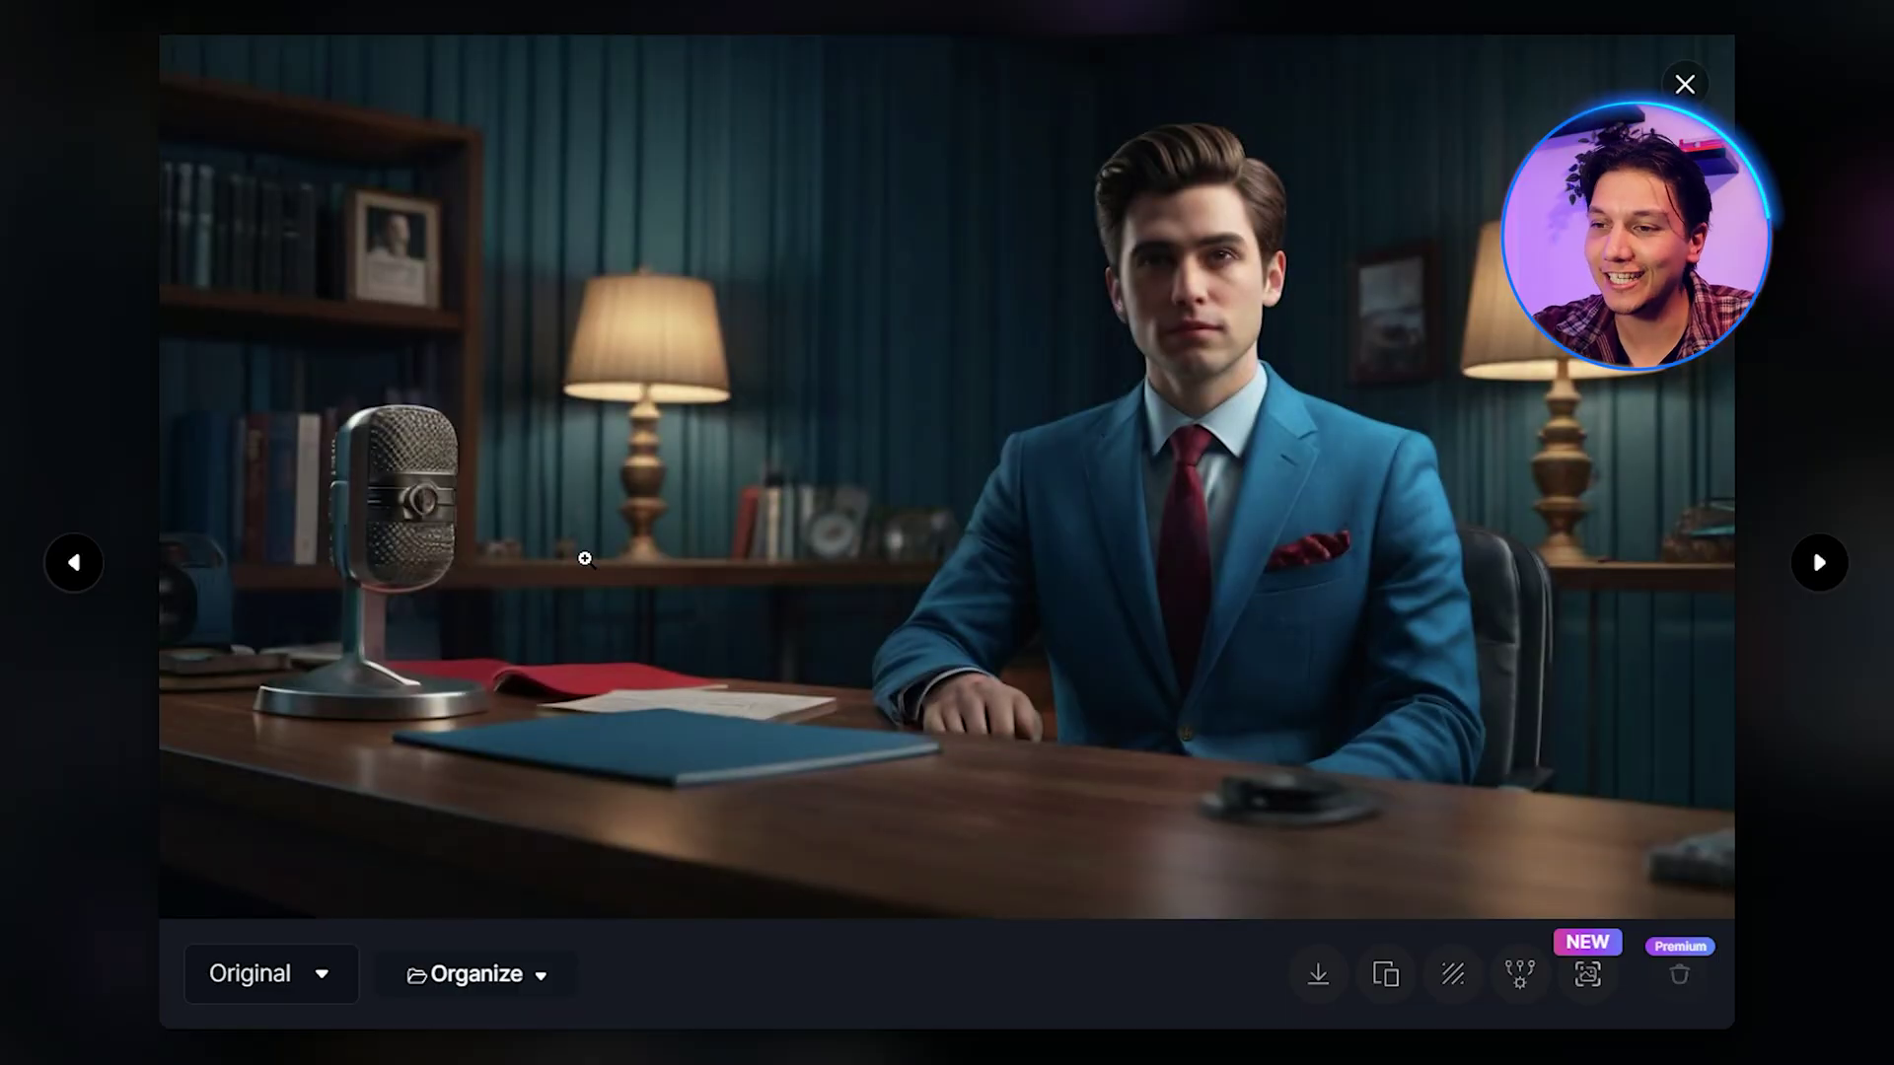
pyautogui.press('Right')
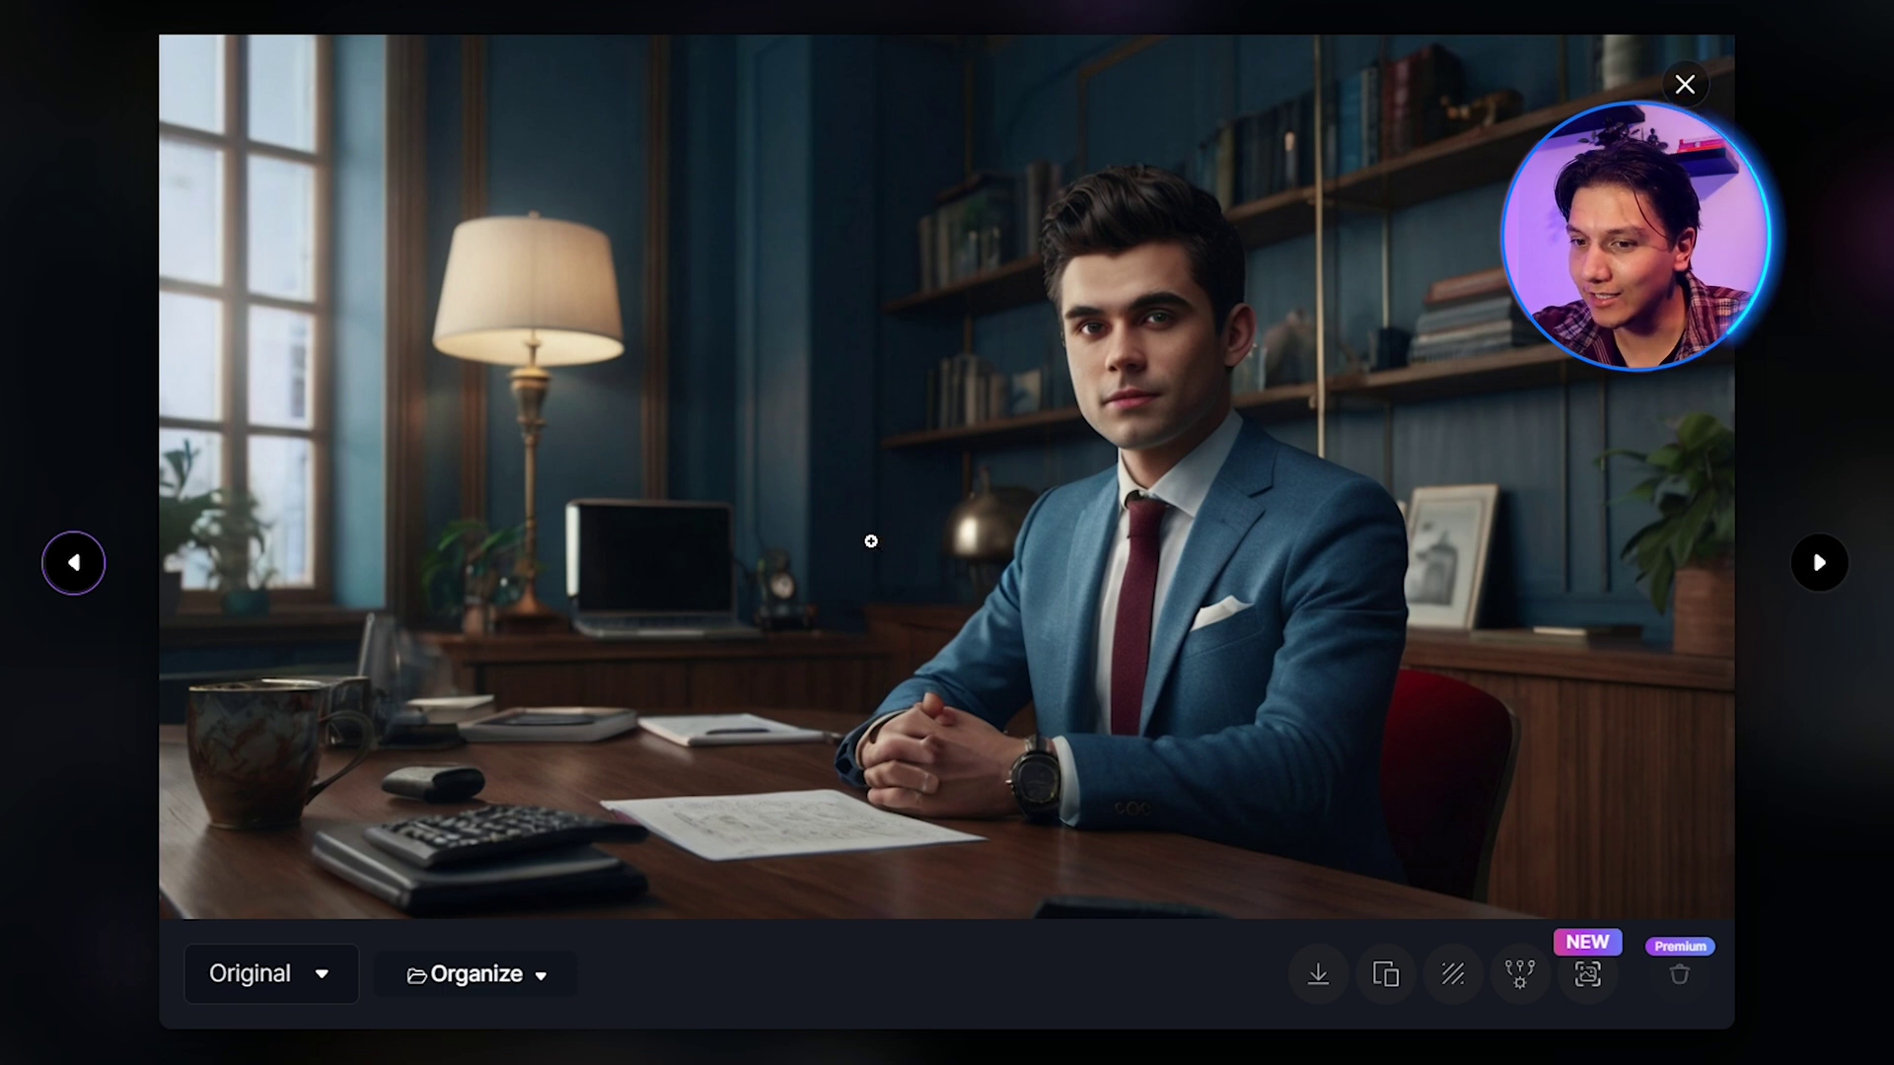
pyautogui.press('Right')
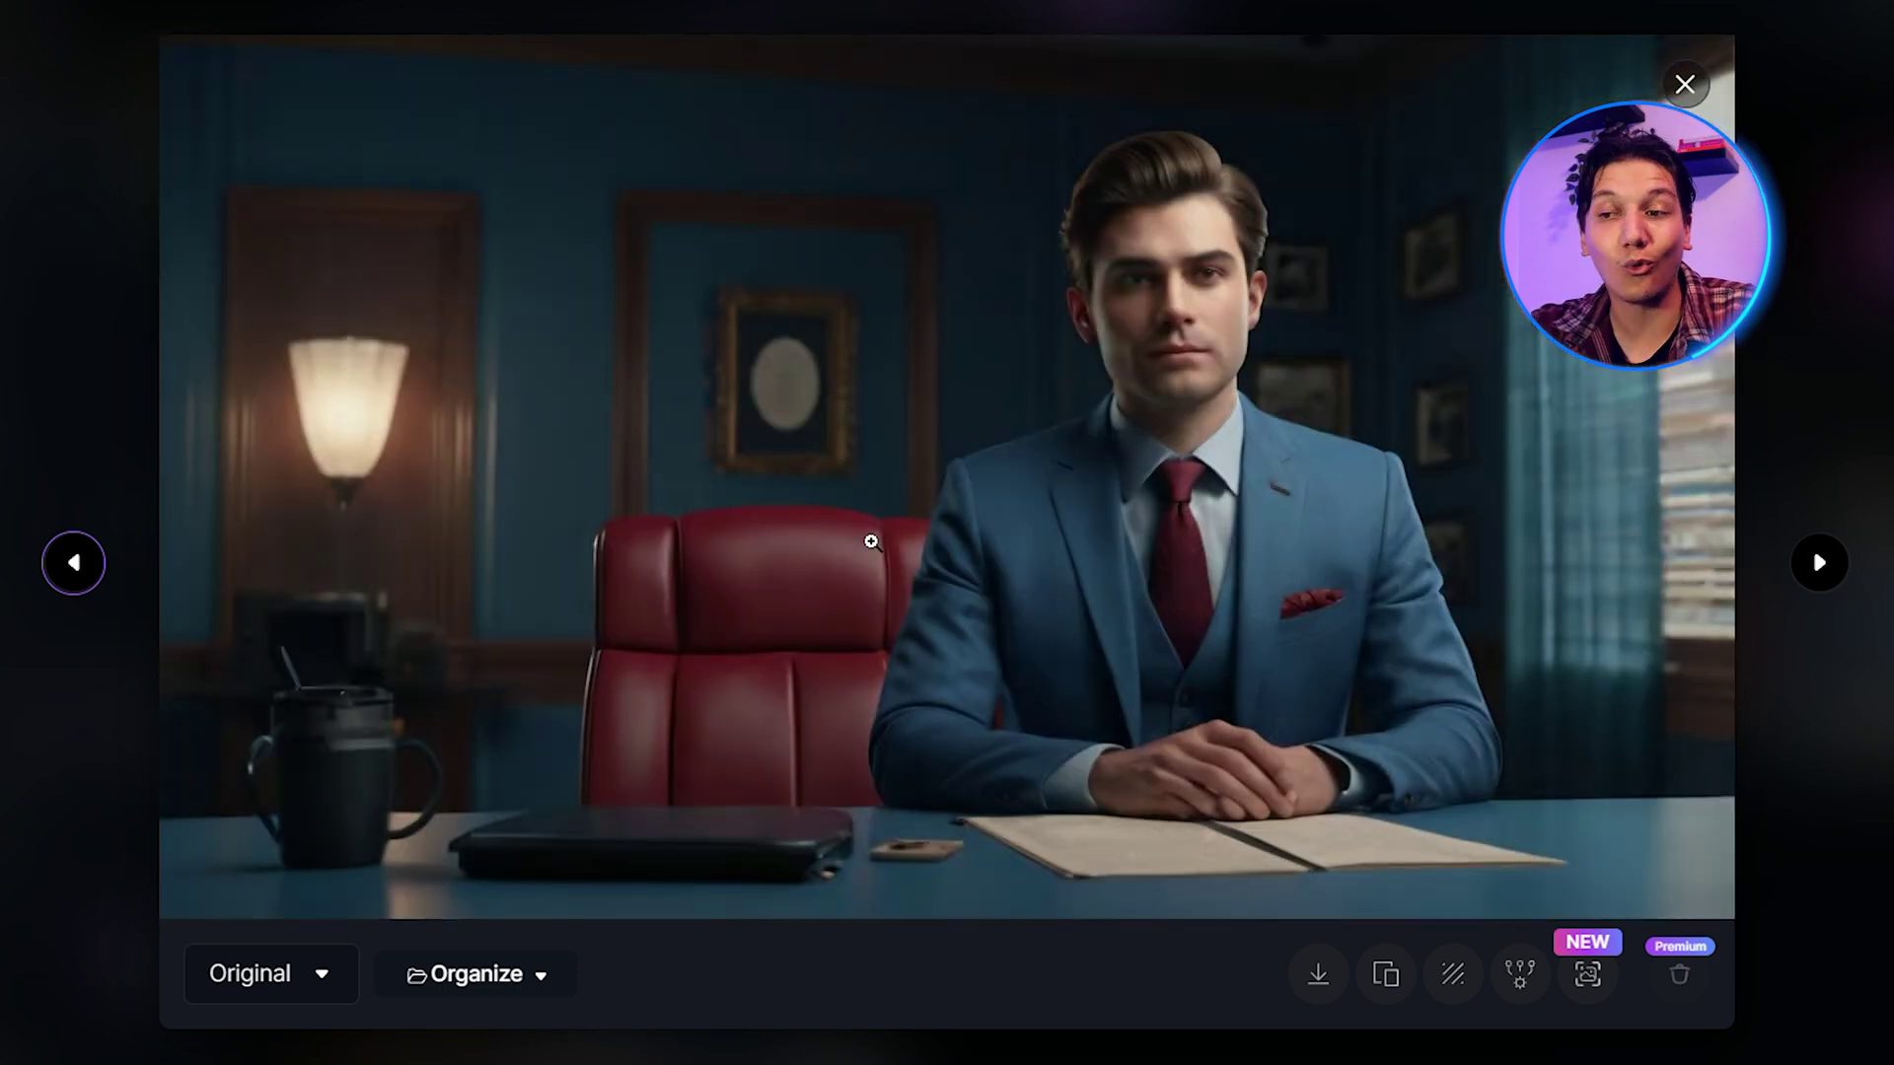
pyautogui.press('Right')
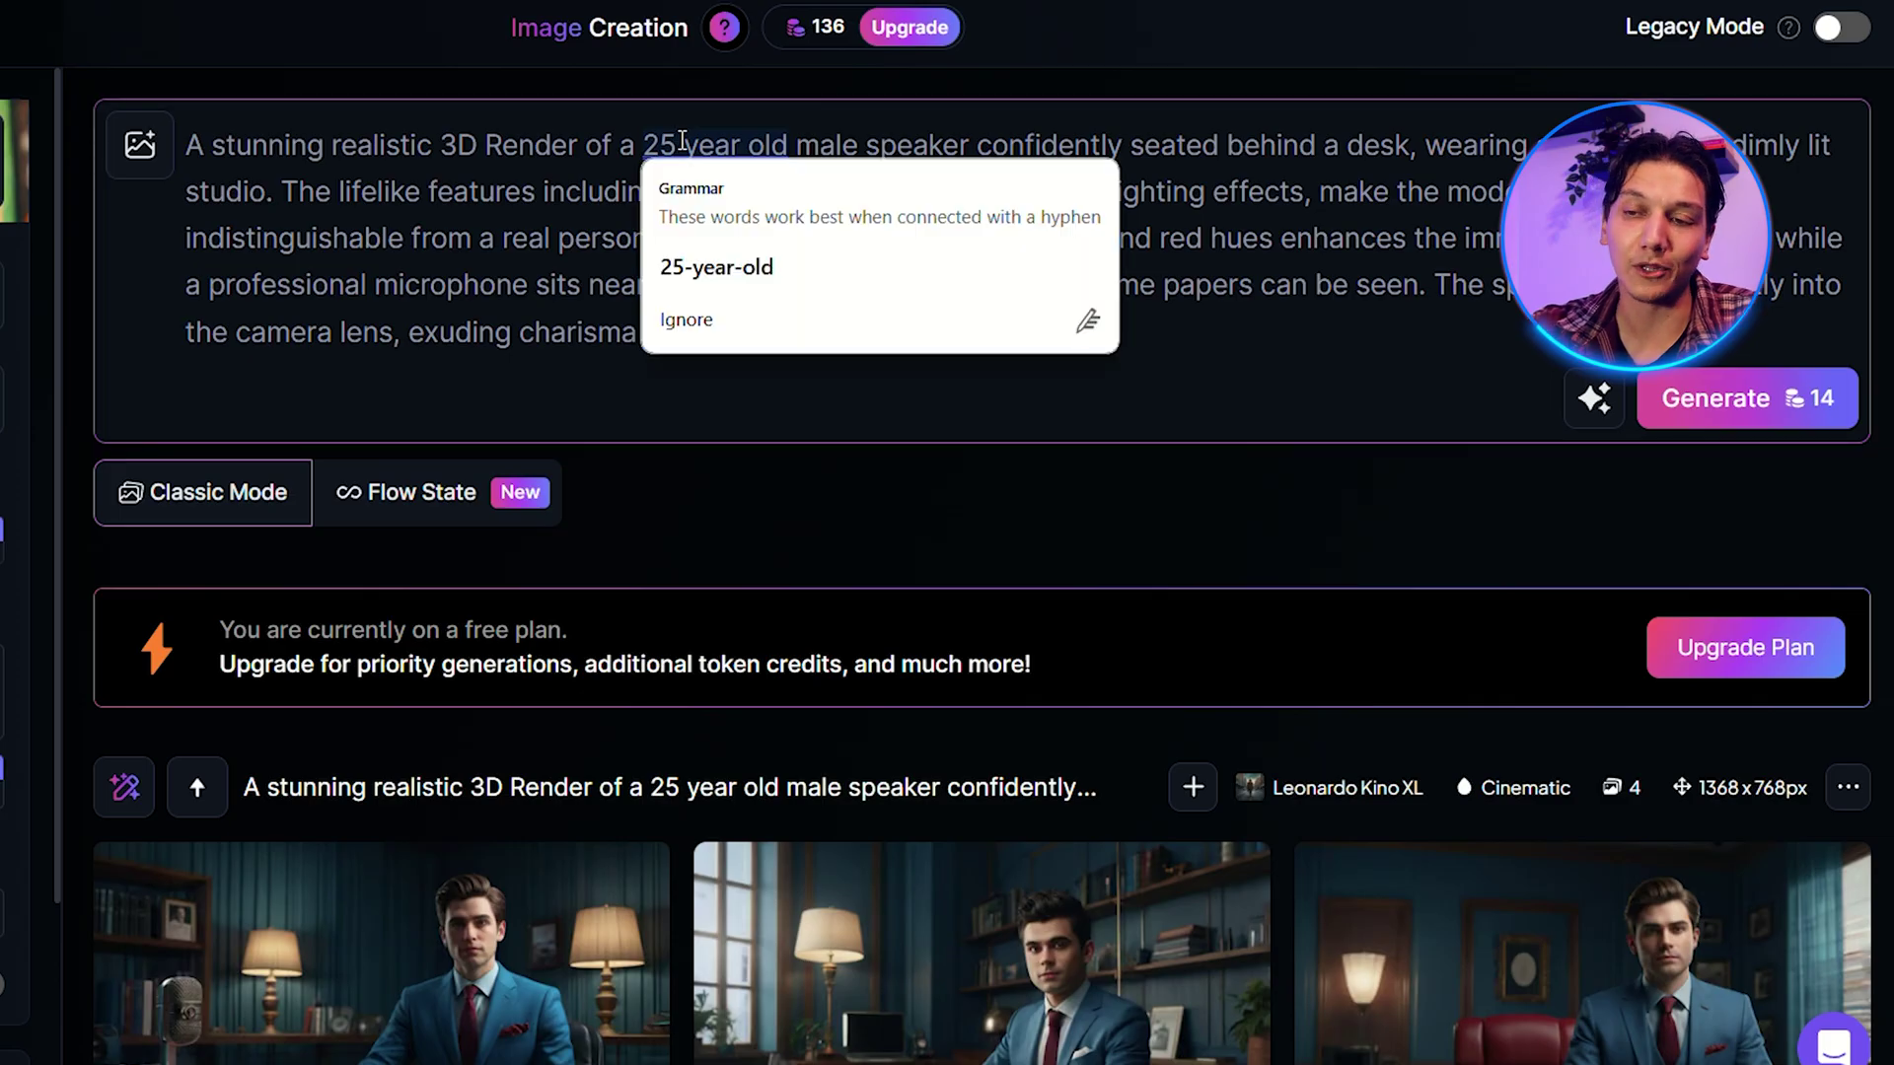
# Step: Change the prompt from 25 year old male to 21 year old female and regenerate
pyautogui.click(682, 141)
pyautogui.press('BackSpace')
pyautogui.write('1')
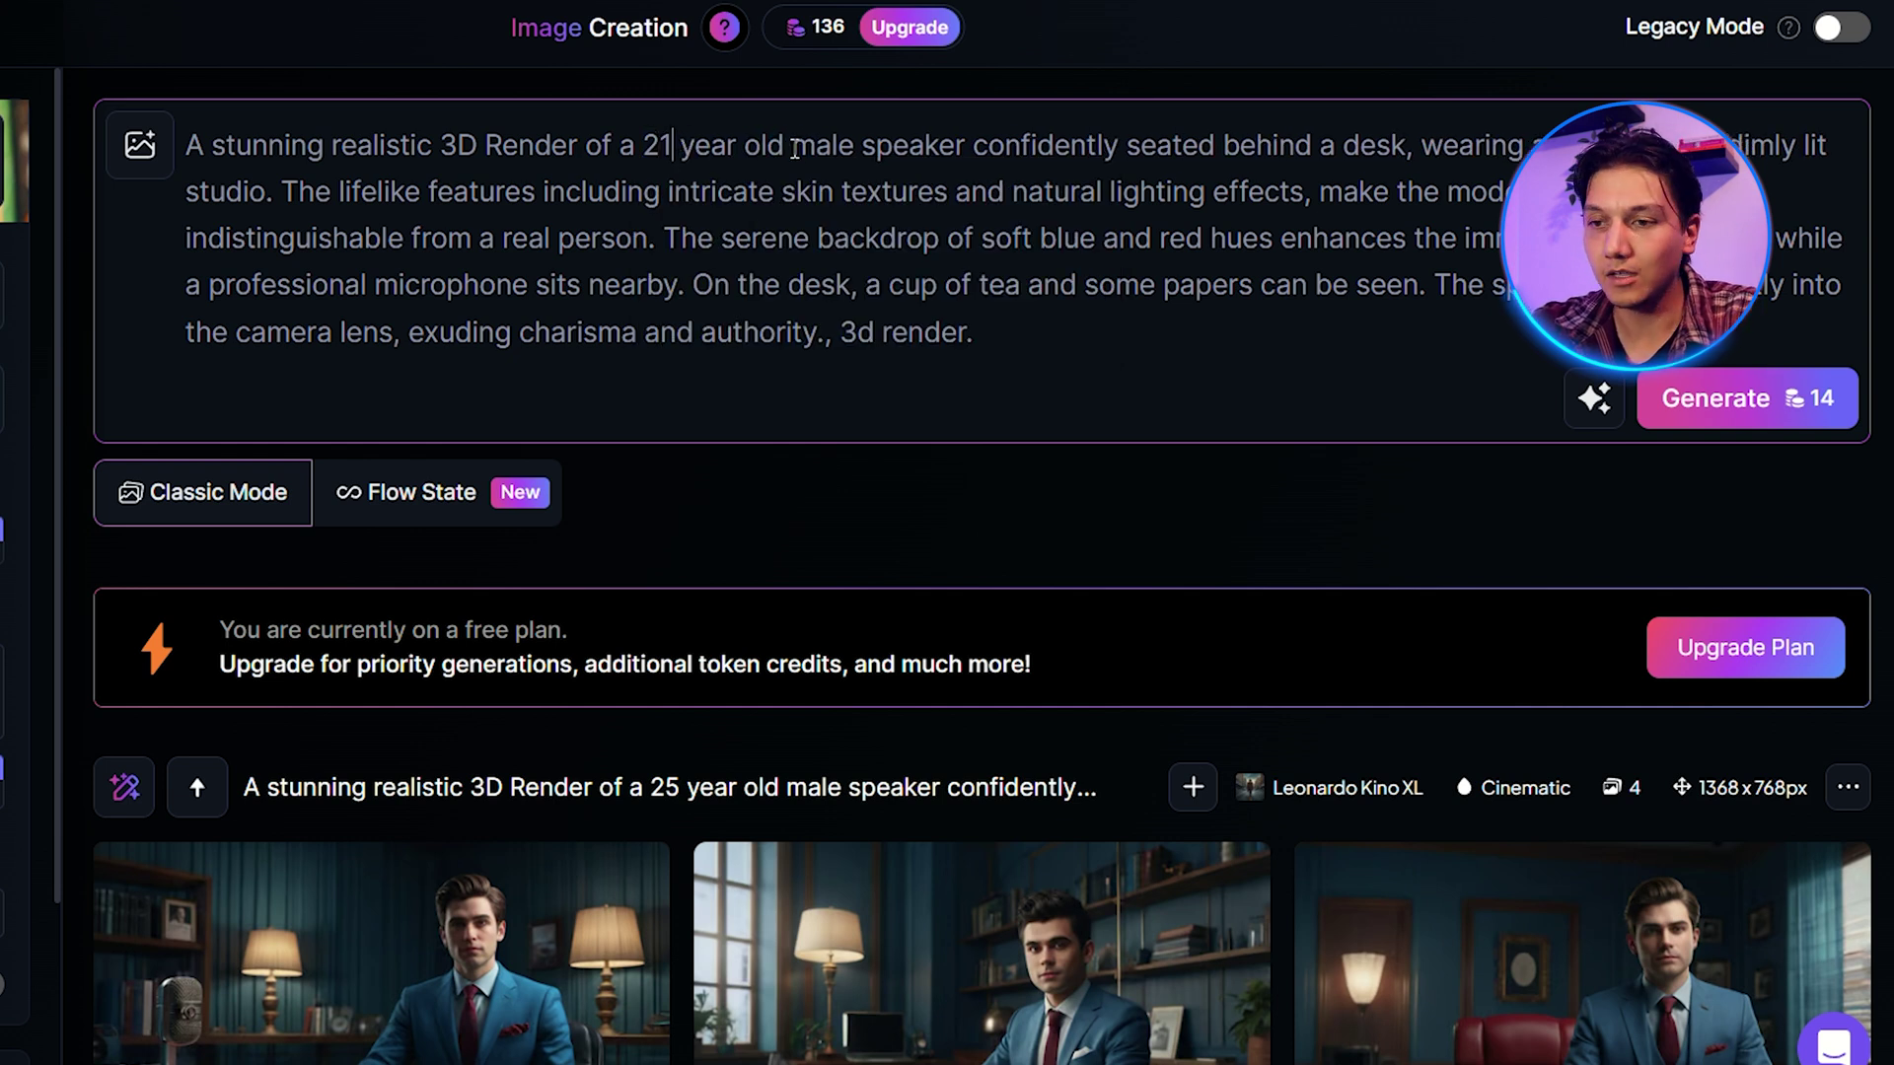
pyautogui.write('fe')
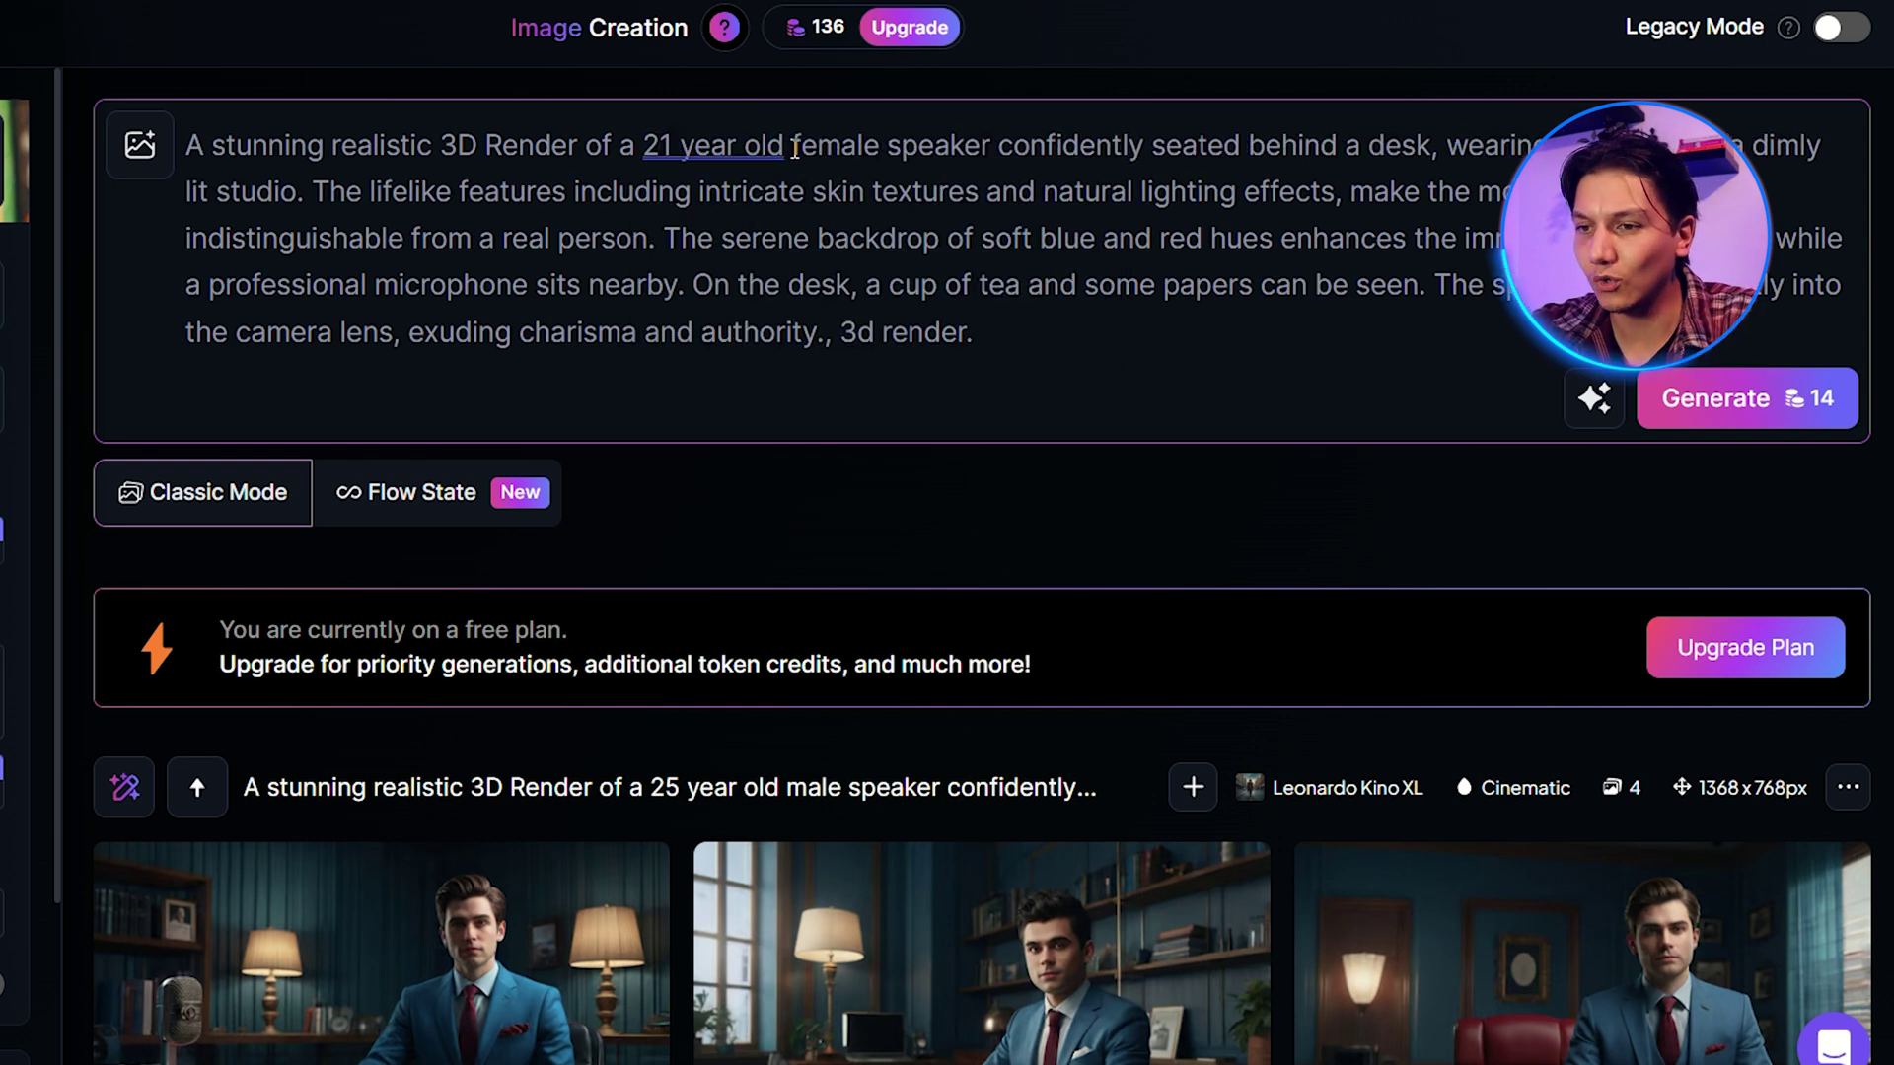
pyautogui.click(1724, 396)
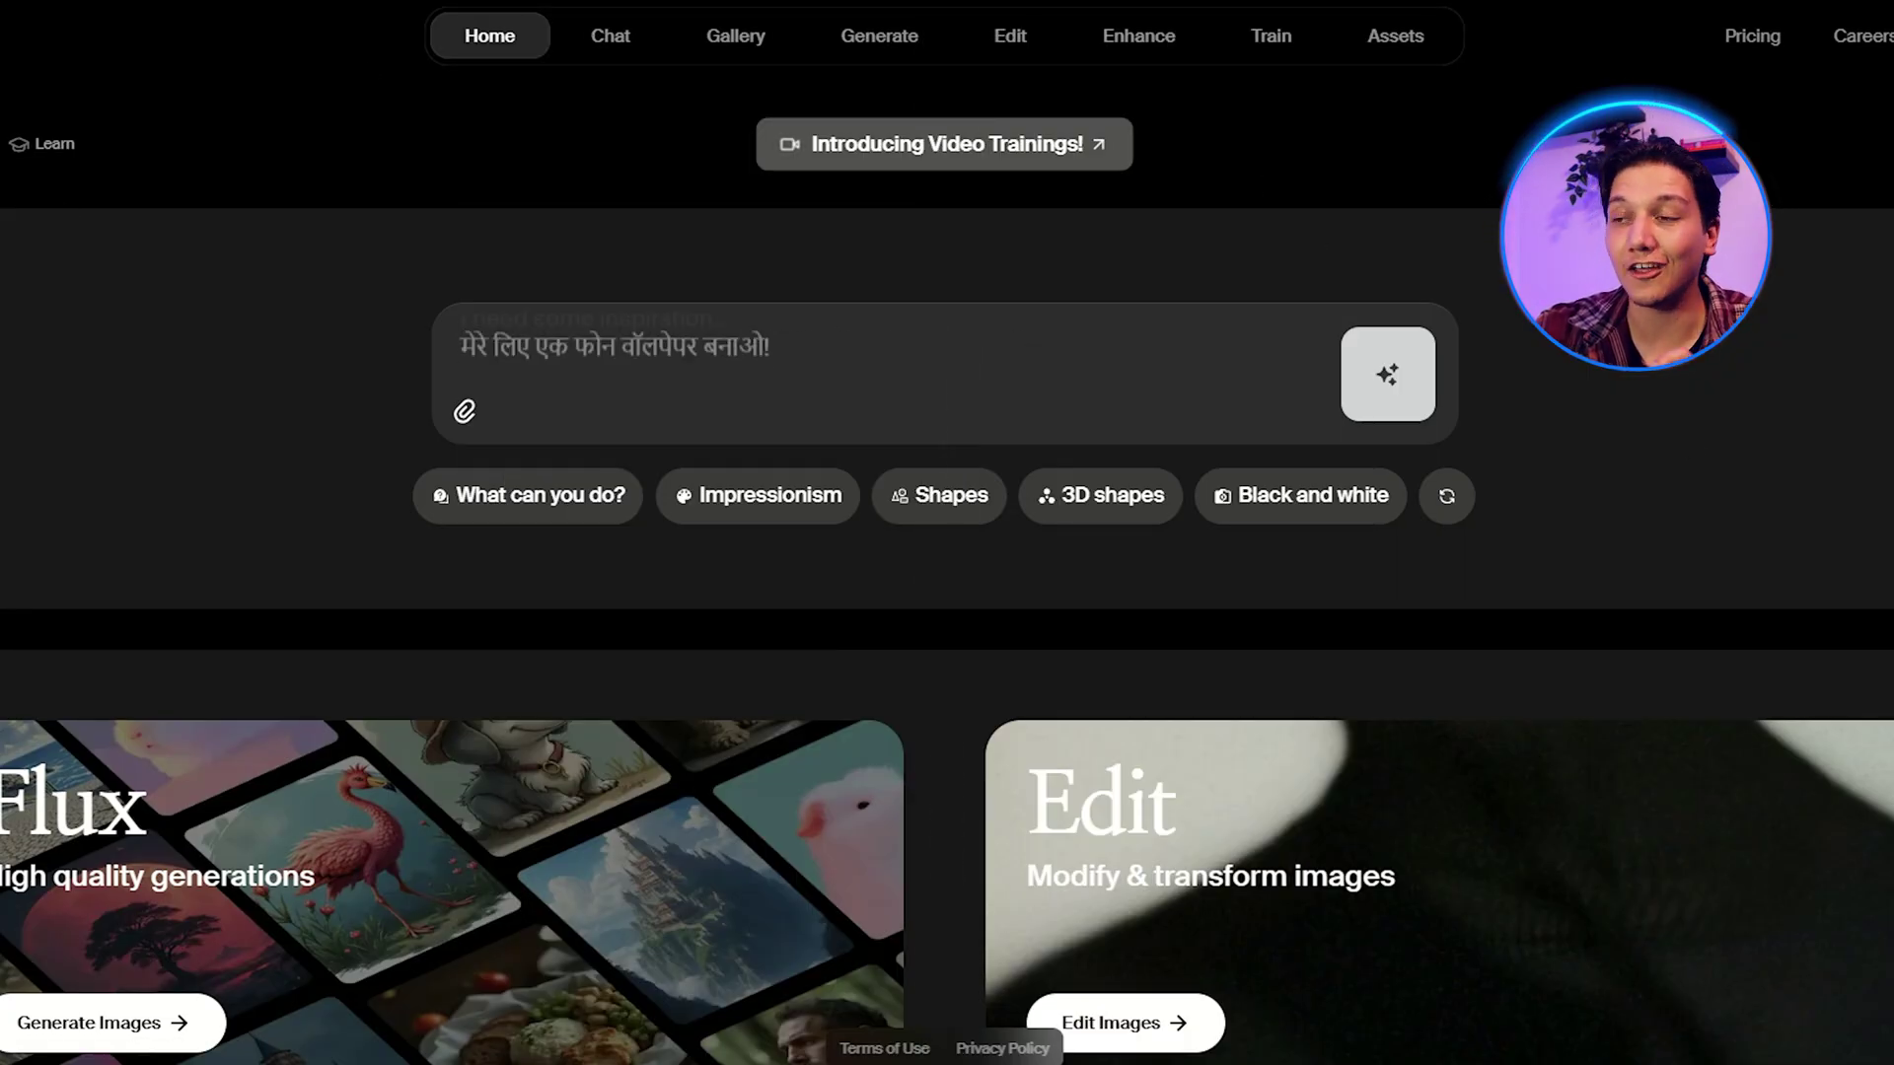
# Step: Review the KREA Plans pricing page, then scroll down toward the Enhancer card
pyautogui.click(1726, 38)
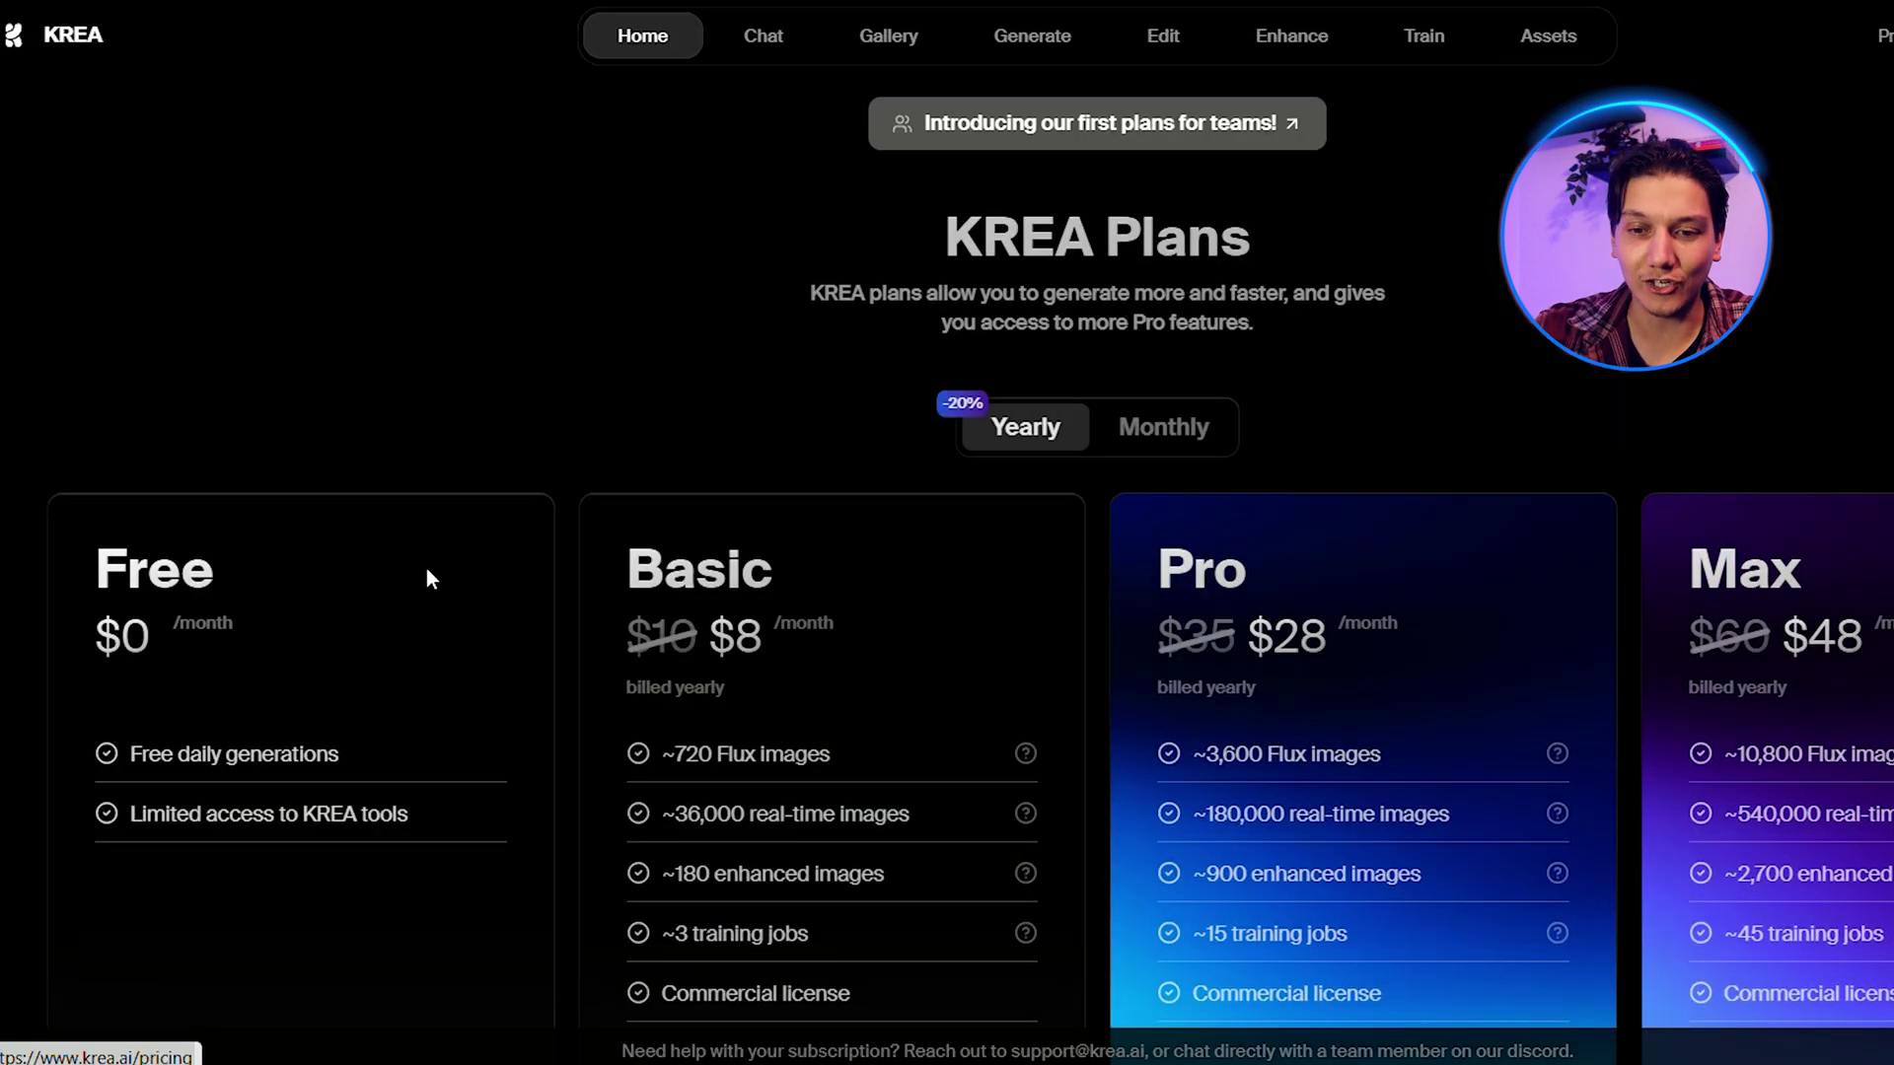
pyautogui.scroll(-3, 426, 568)
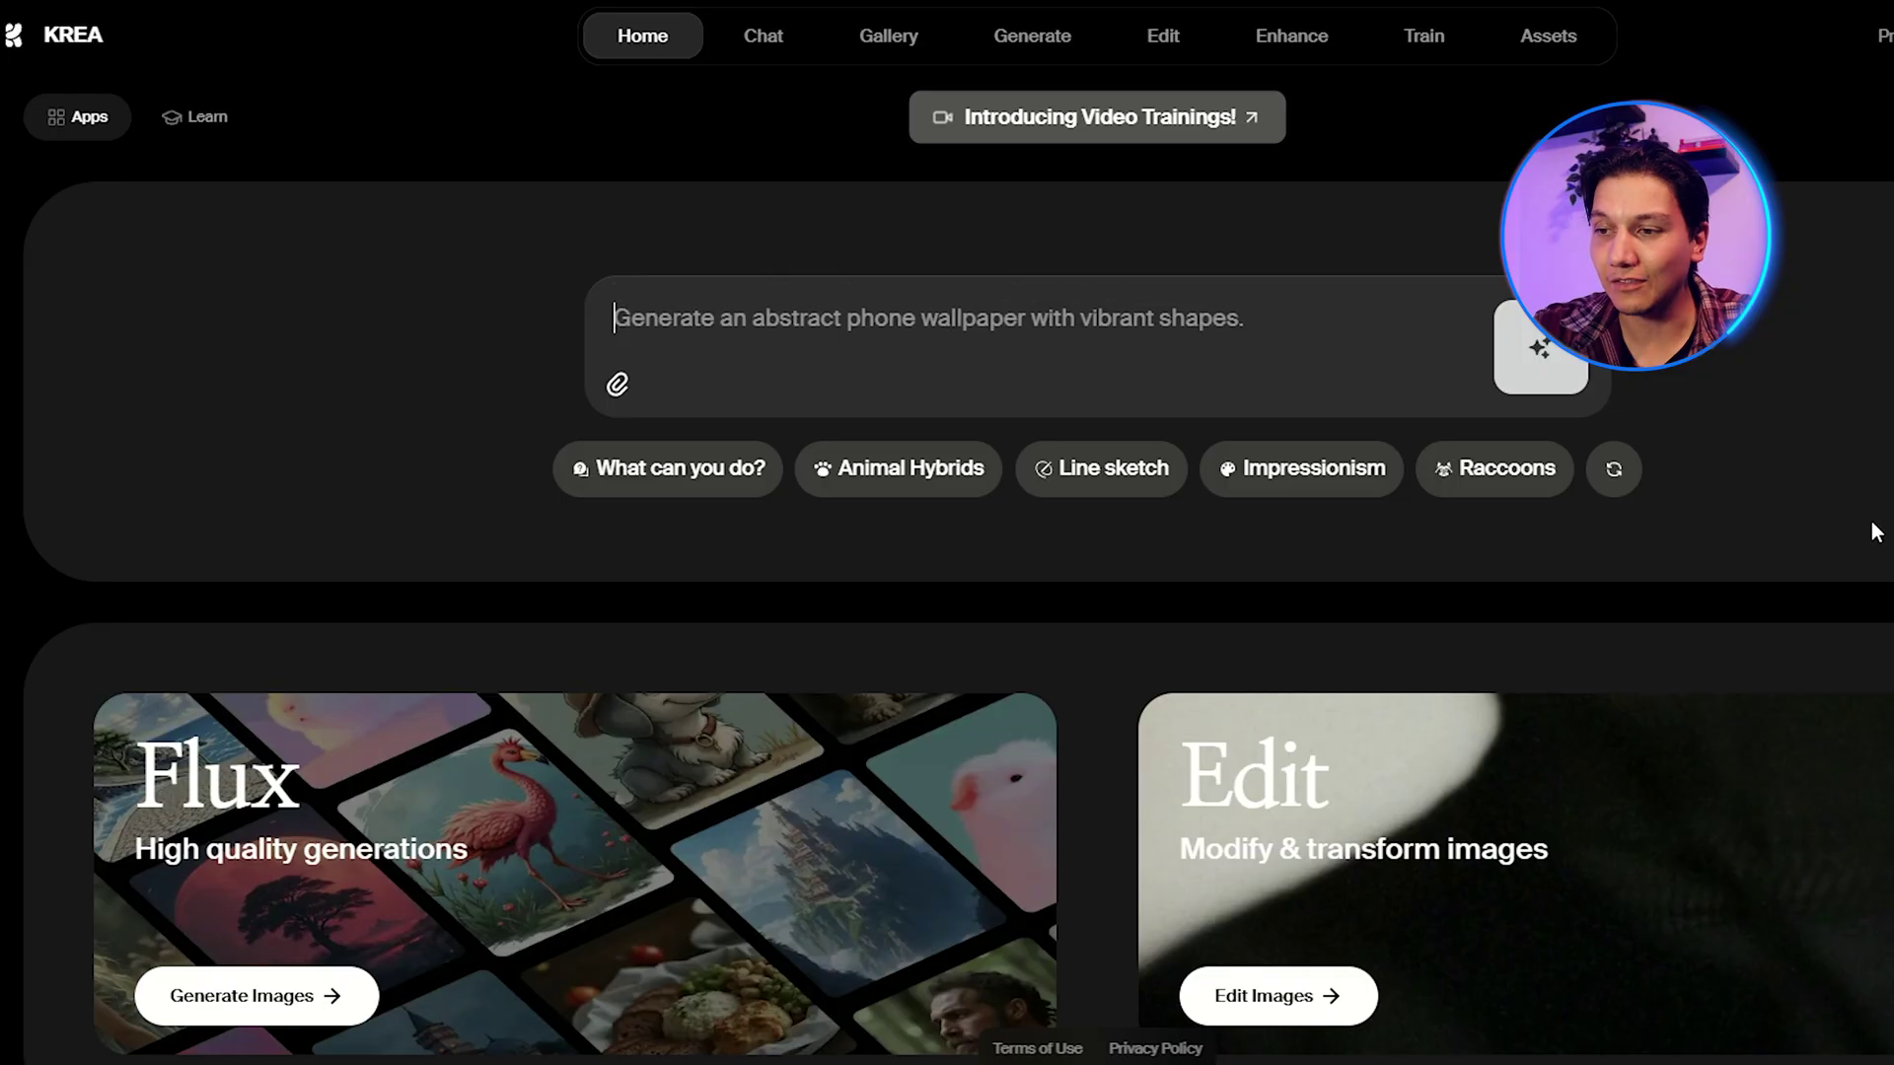
pyautogui.scroll(-2, 1874, 532)
pyautogui.scroll(-3, 1874, 528)
pyautogui.scroll(-5, 1862, 424)
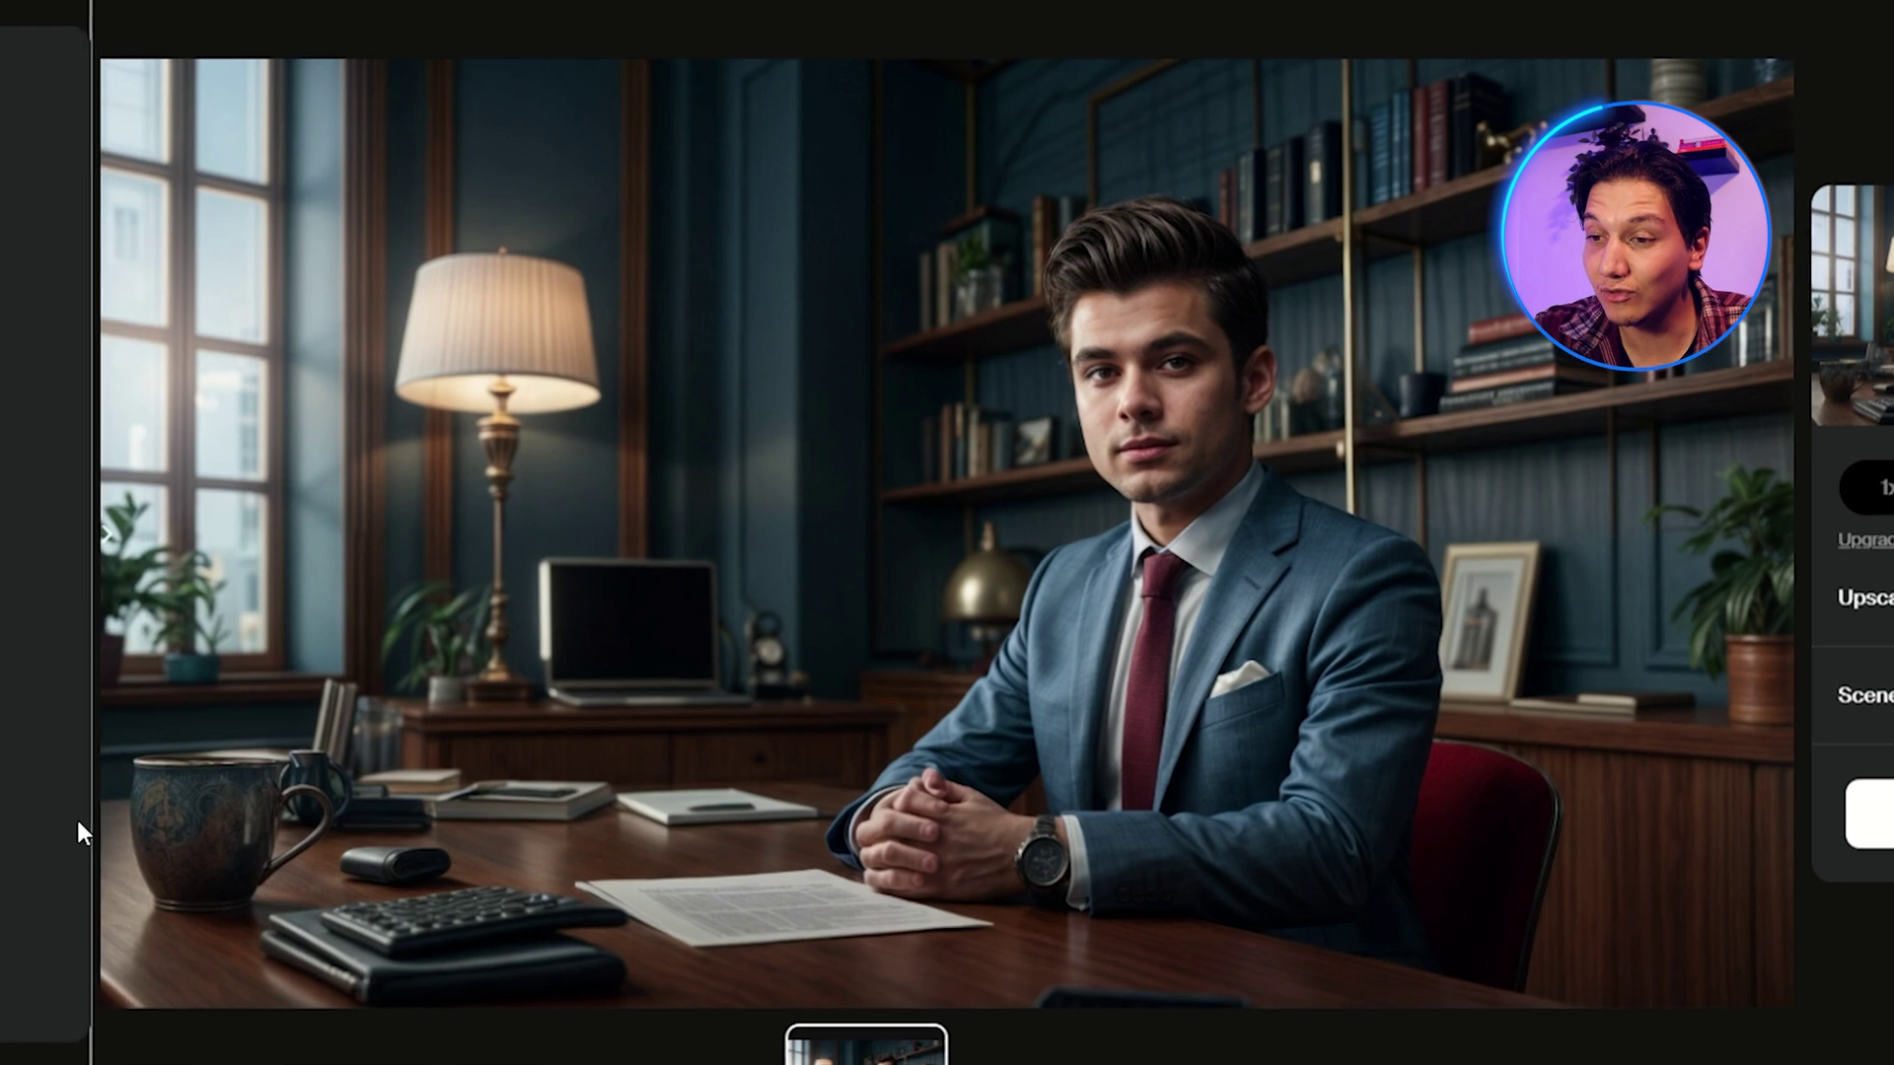
# Step: Drag the comparison slider to compare the original and enhanced speaker image
pyautogui.moveTo(100, 823); pyautogui.dragTo(163, 826)
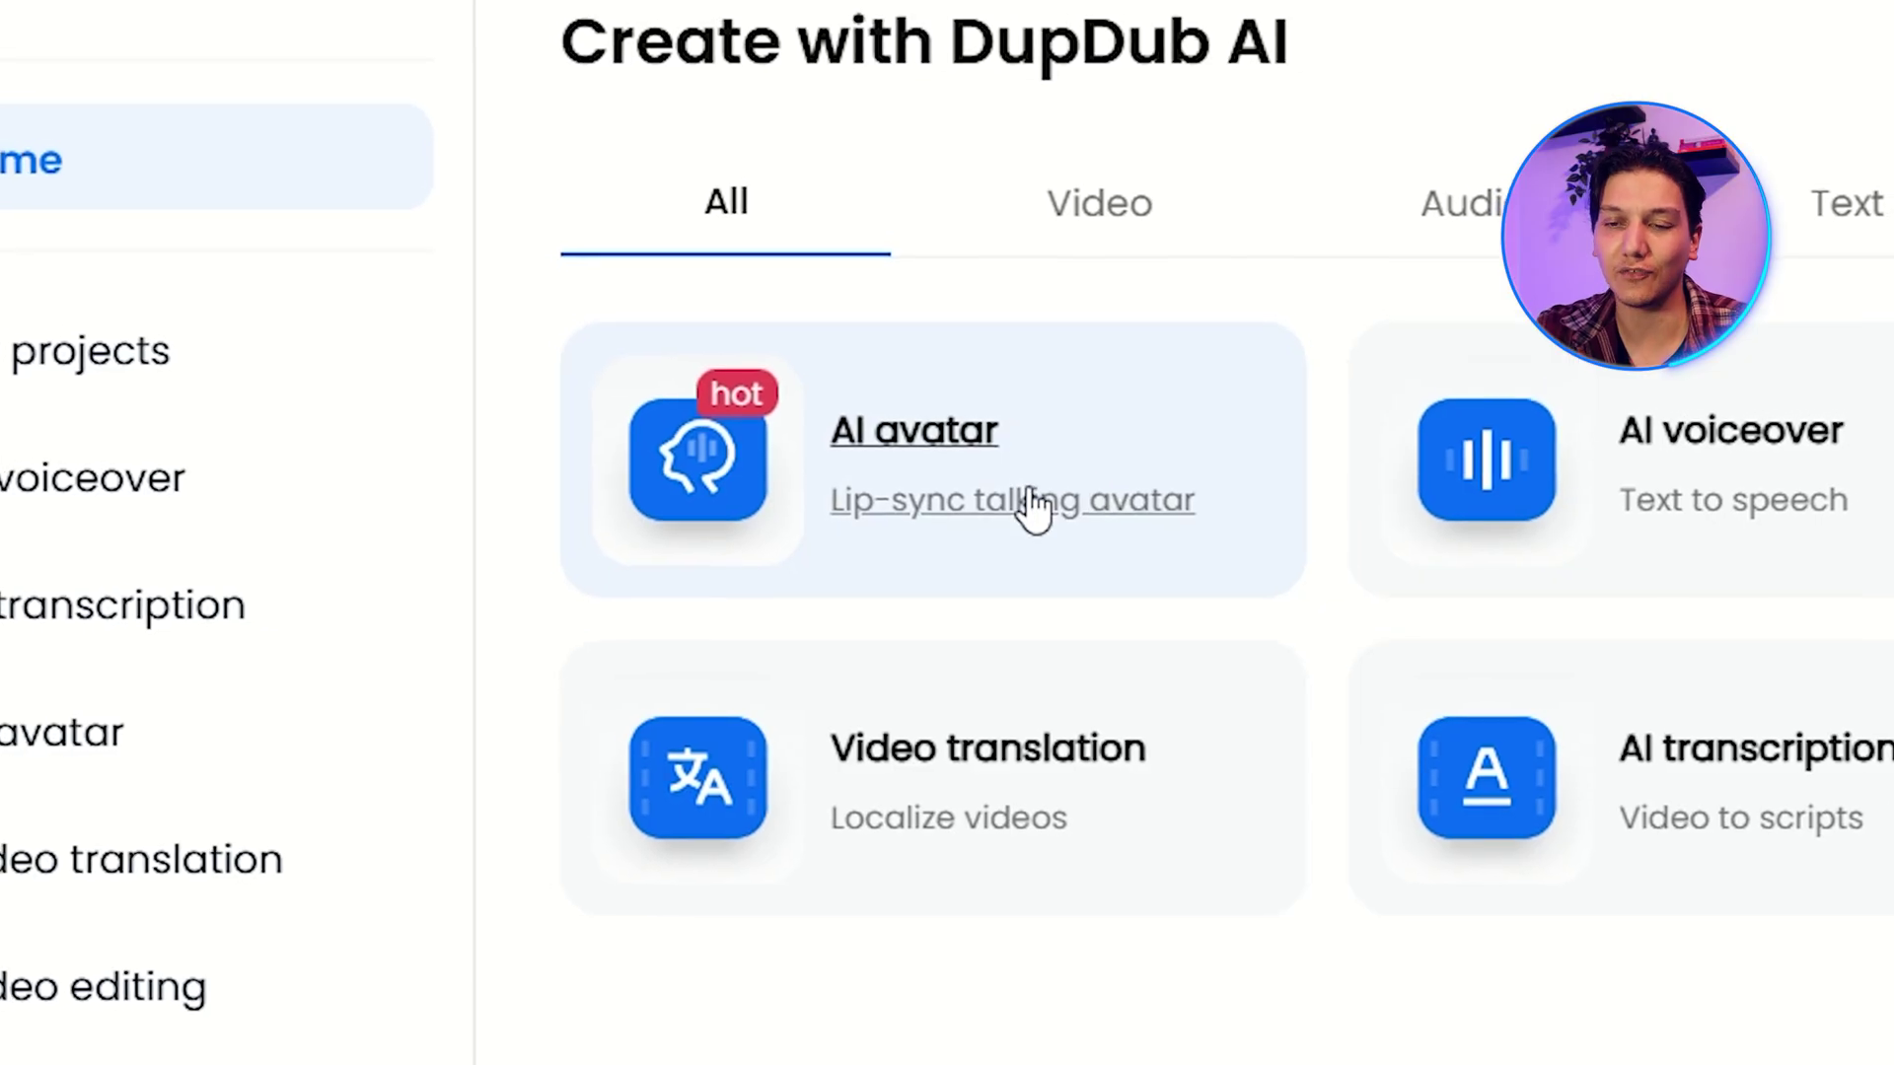
# Step: Open DupDub's AI avatar card for creating lip-synced talking avatars
pyautogui.click(534, 380)
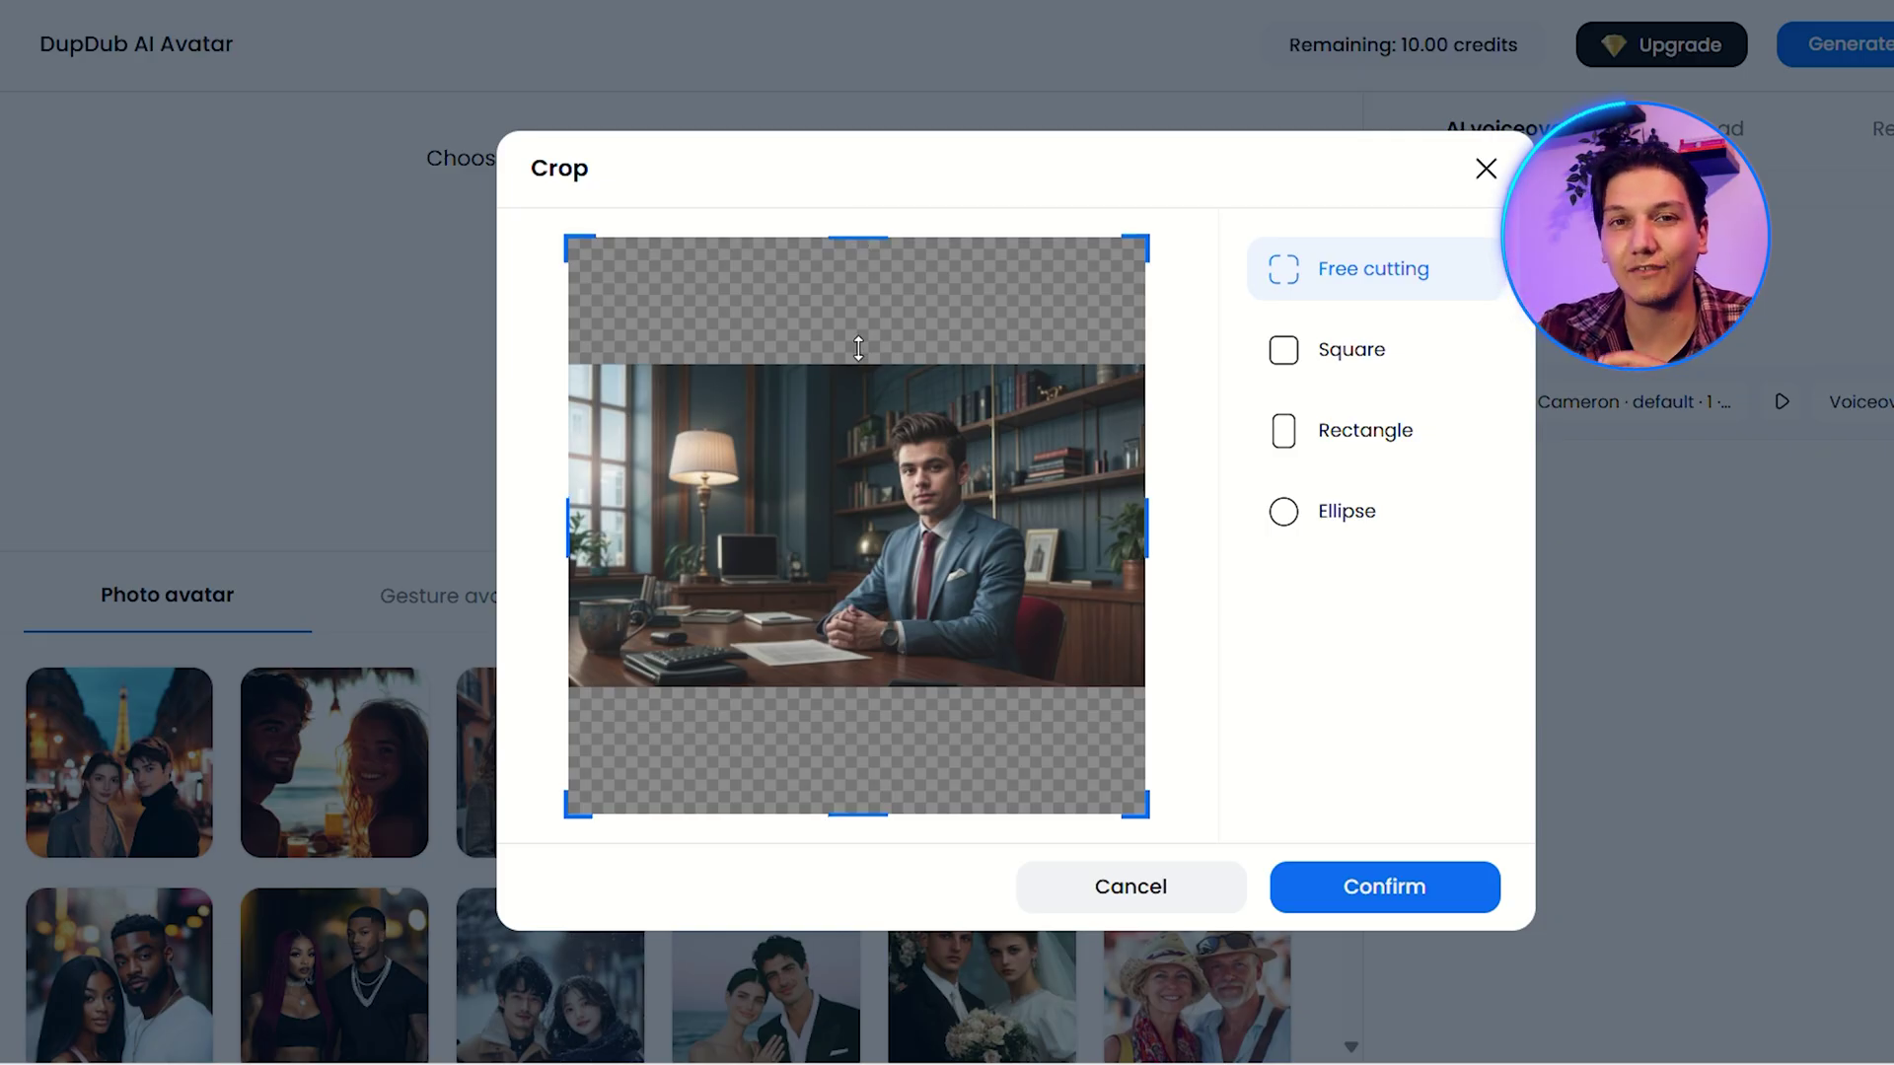
# Step: Drag the crop frame's top and bottom edges onto the speaker photo's edges
pyautogui.moveTo(858, 348); pyautogui.dragTo(858, 365)
pyautogui.moveTo(858, 813); pyautogui.dragTo(859, 697)
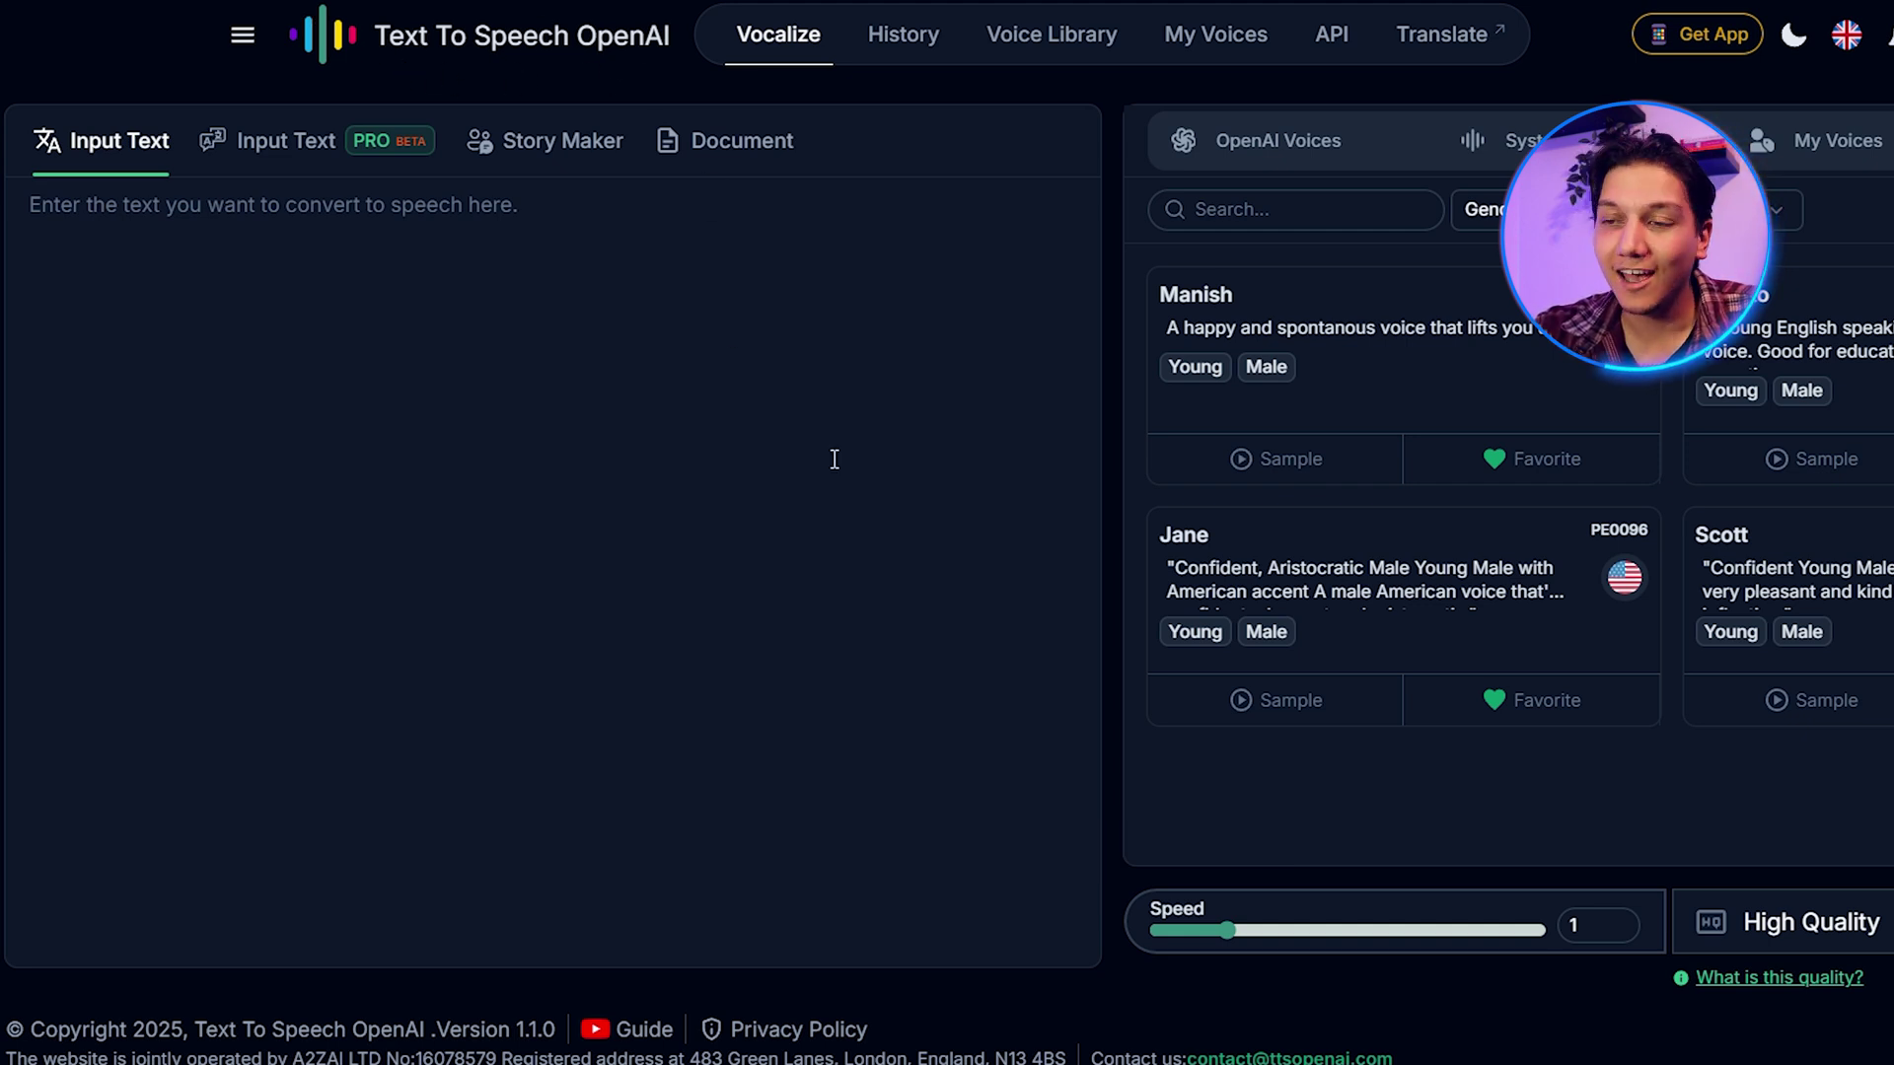
# Step: Browse the OpenAI voice collection and scroll through the System Voices list
pyautogui.click(893, 95)
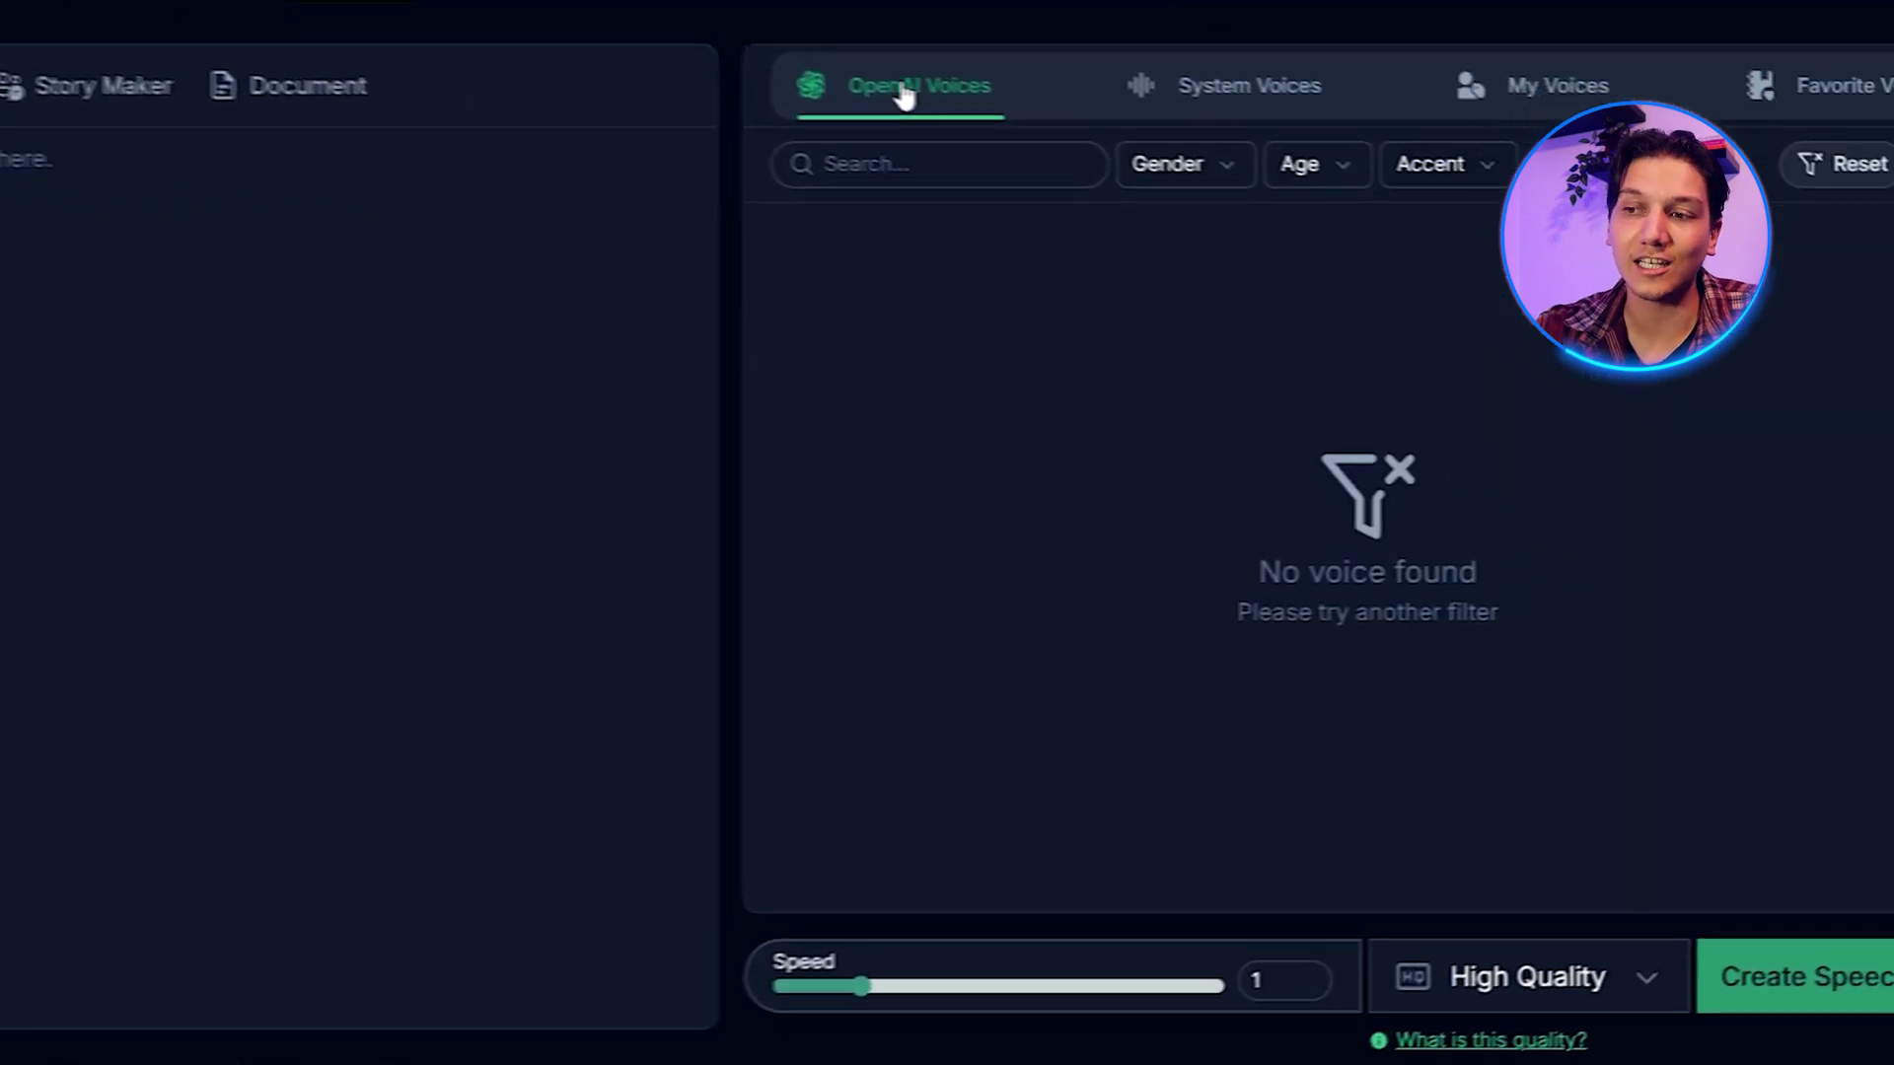
pyautogui.click(1233, 87)
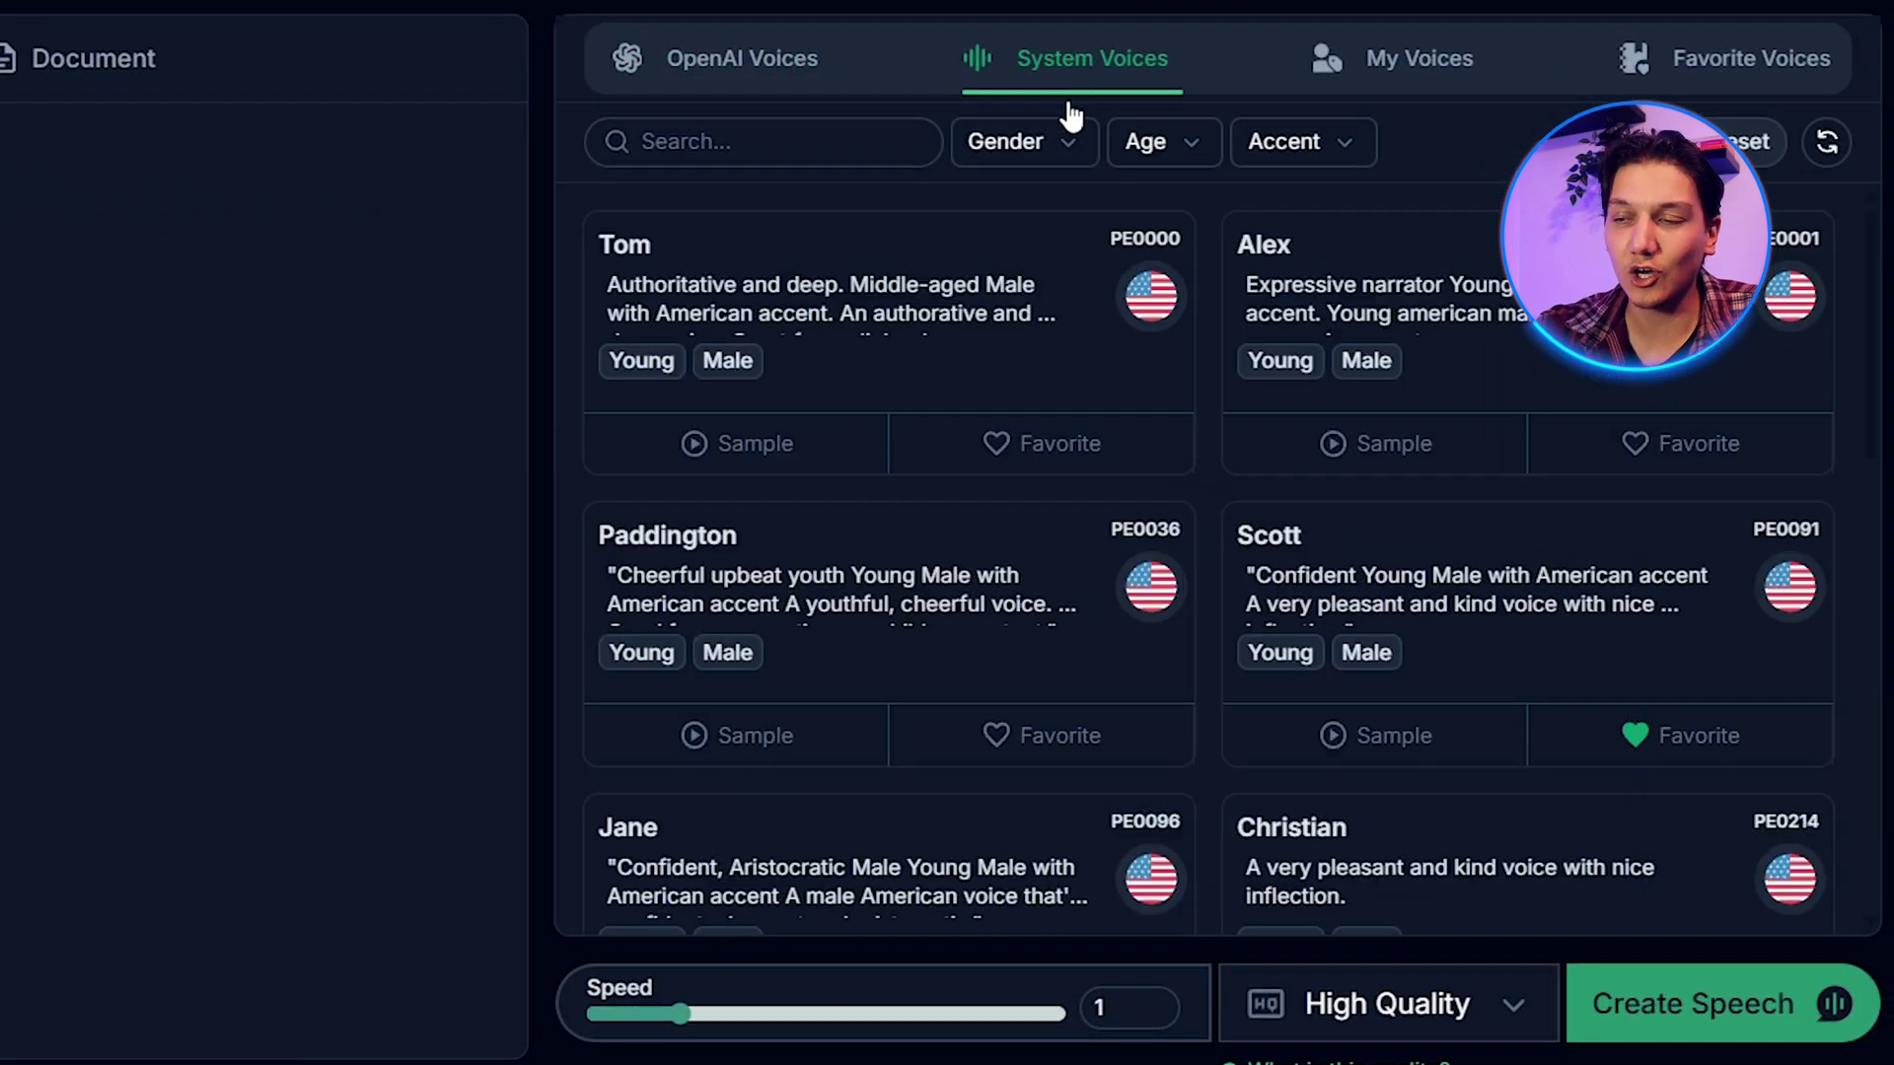
pyautogui.scroll(-1, 947, 641)
pyautogui.scroll(-2, 947, 641)
pyautogui.scroll(-4, 946, 641)
pyautogui.scroll(-3, 947, 641)
pyautogui.scroll(-1, 947, 641)
pyautogui.scroll(5, 947, 641)
pyautogui.scroll(2, 947, 641)
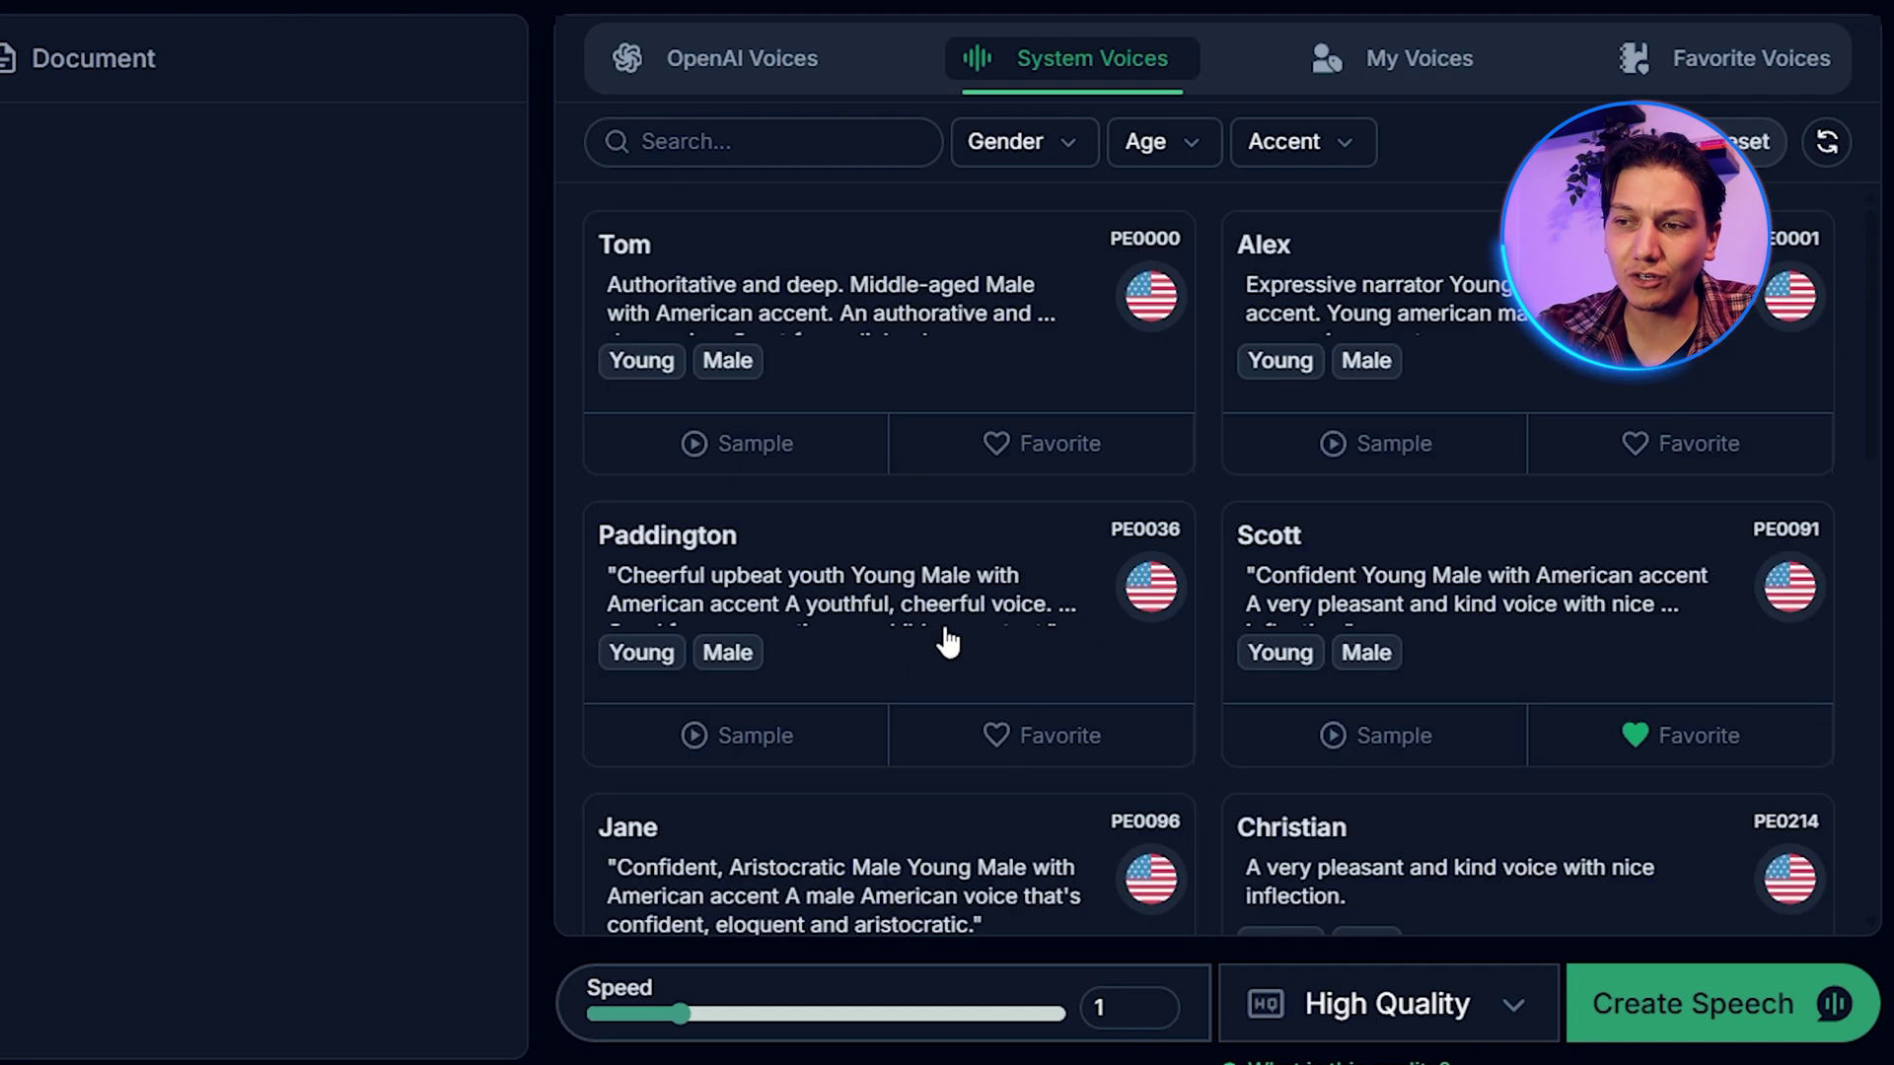
# Step: Check the Gender and Accent filter options, then show only the favorited voices
pyautogui.click(1021, 141)
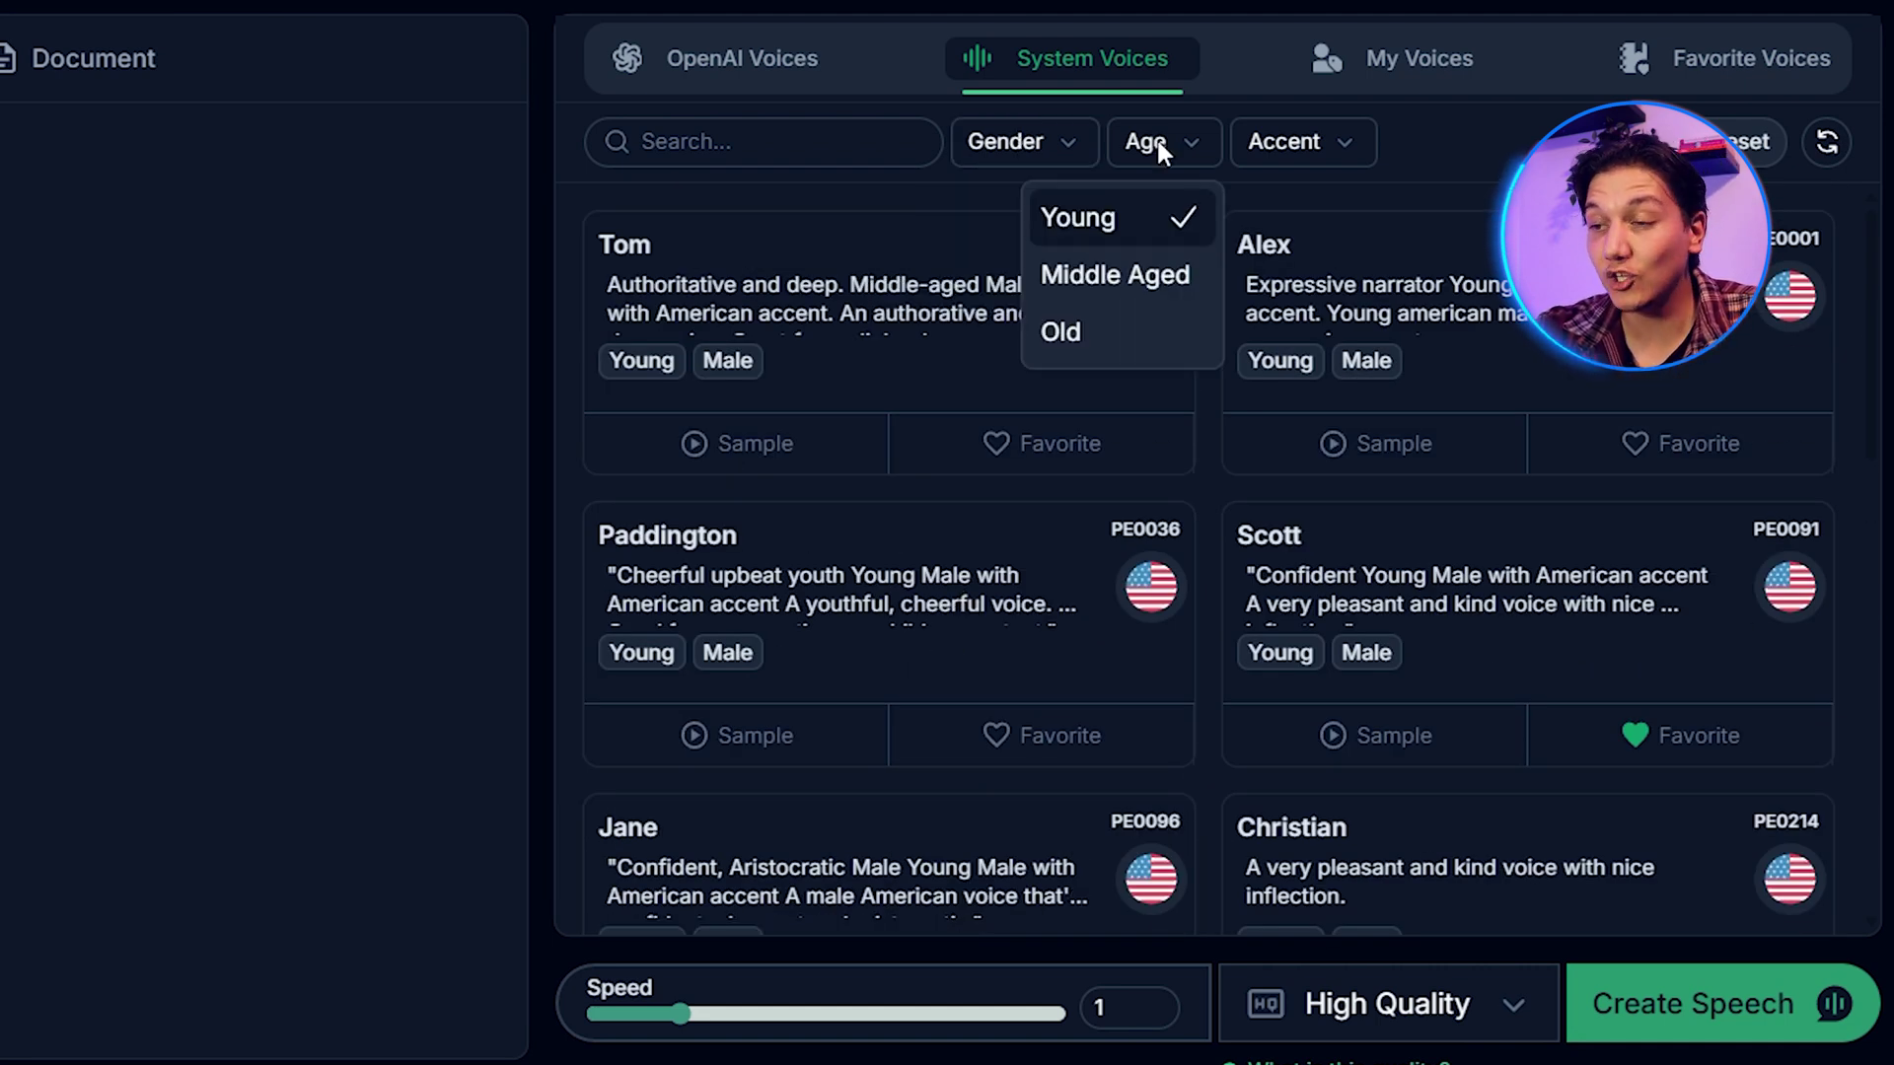
pyautogui.click(1251, 145)
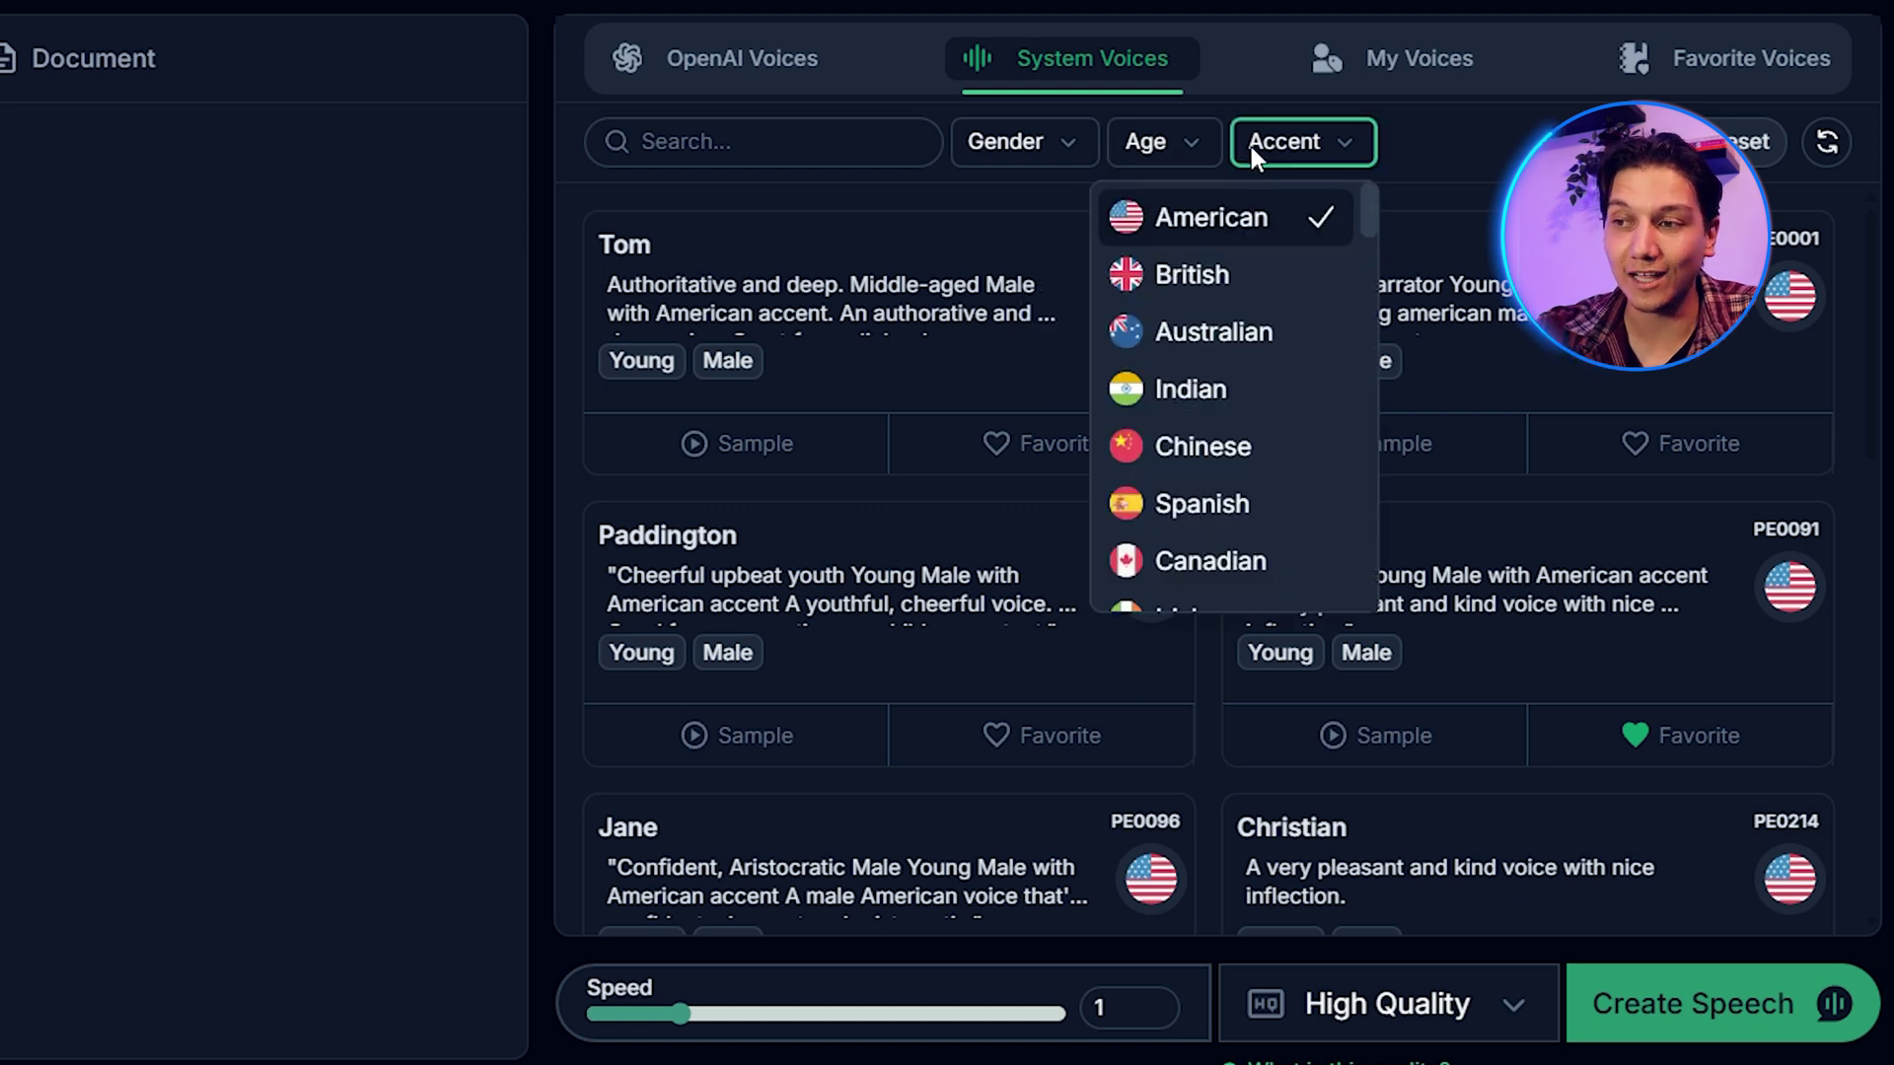
pyautogui.click(1091, 486)
pyautogui.moveTo(888, 592)
pyautogui.click(1682, 71)
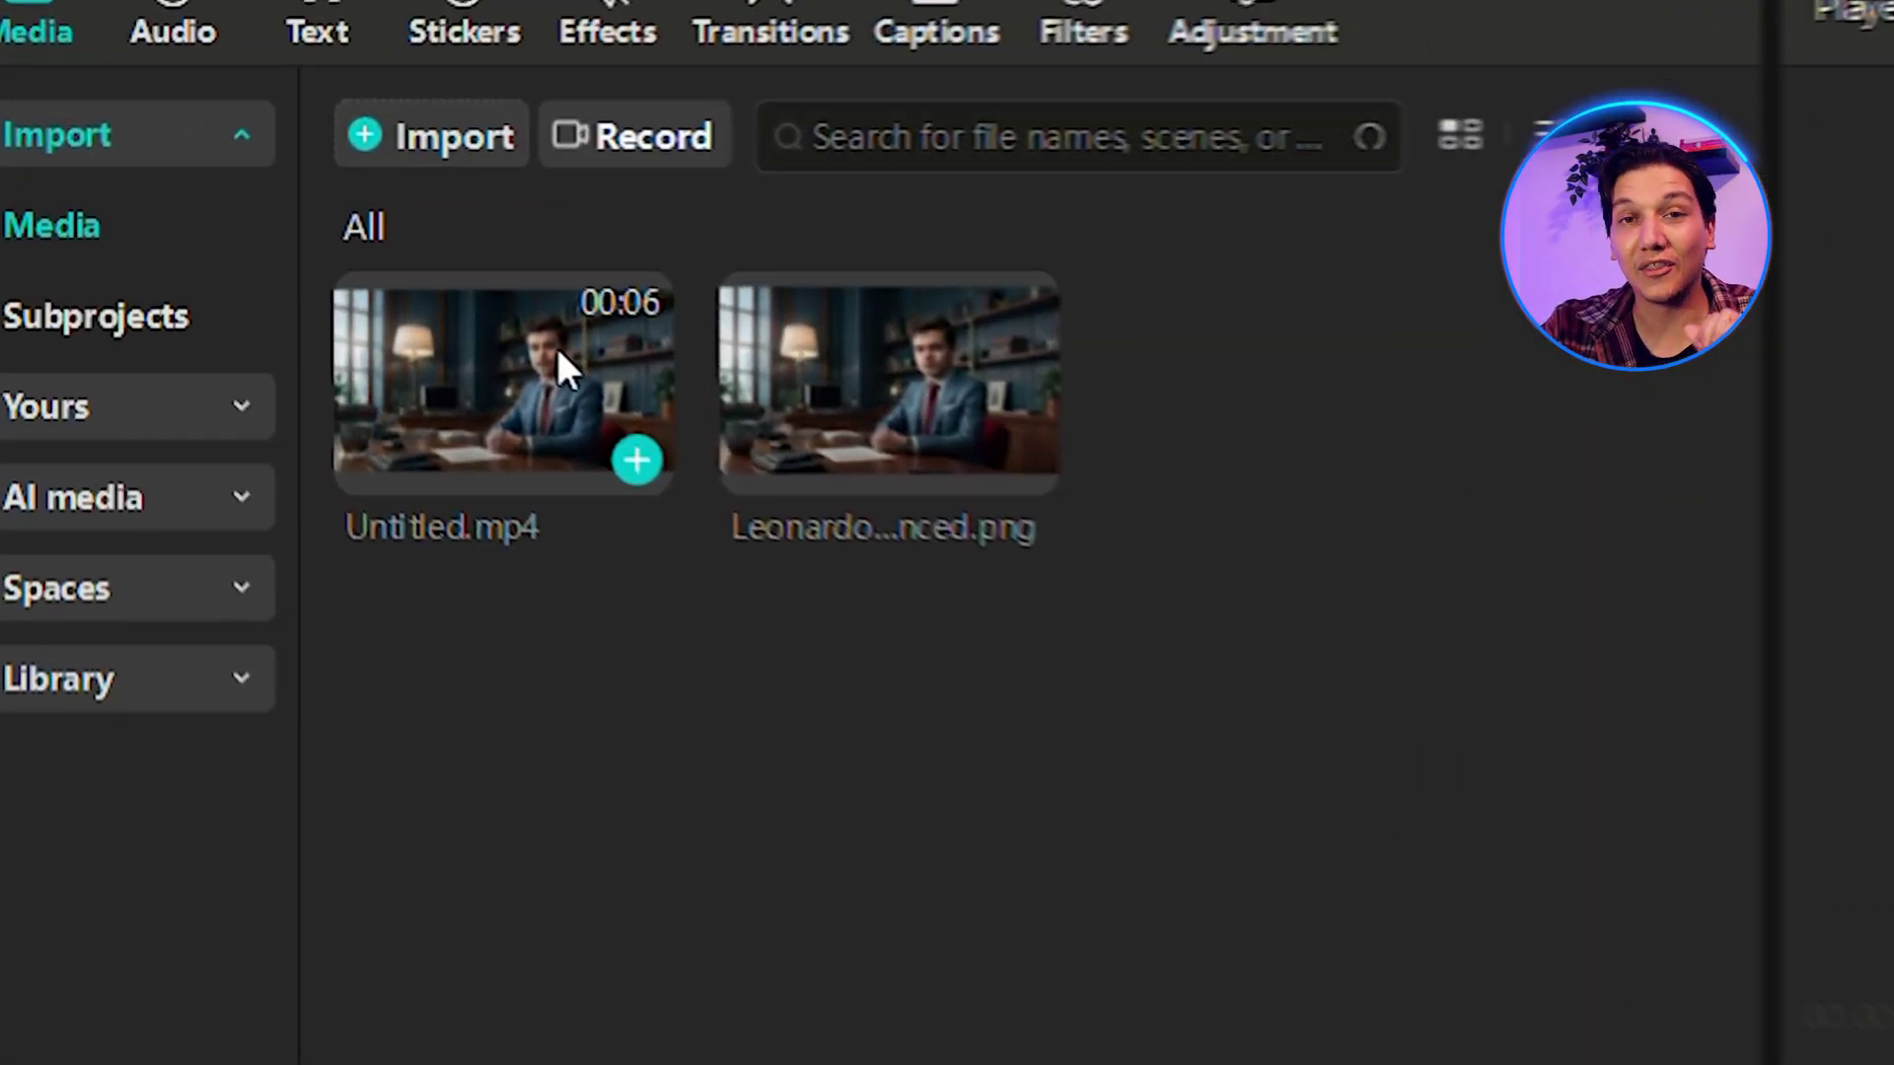
# Step: Drag the avatar video onto the timeline below the enhanced still image
pyautogui.moveTo(322, 278); pyautogui.dragTo(441, 547)
pyautogui.moveTo(825, 964); pyautogui.dragTo(828, 1055)
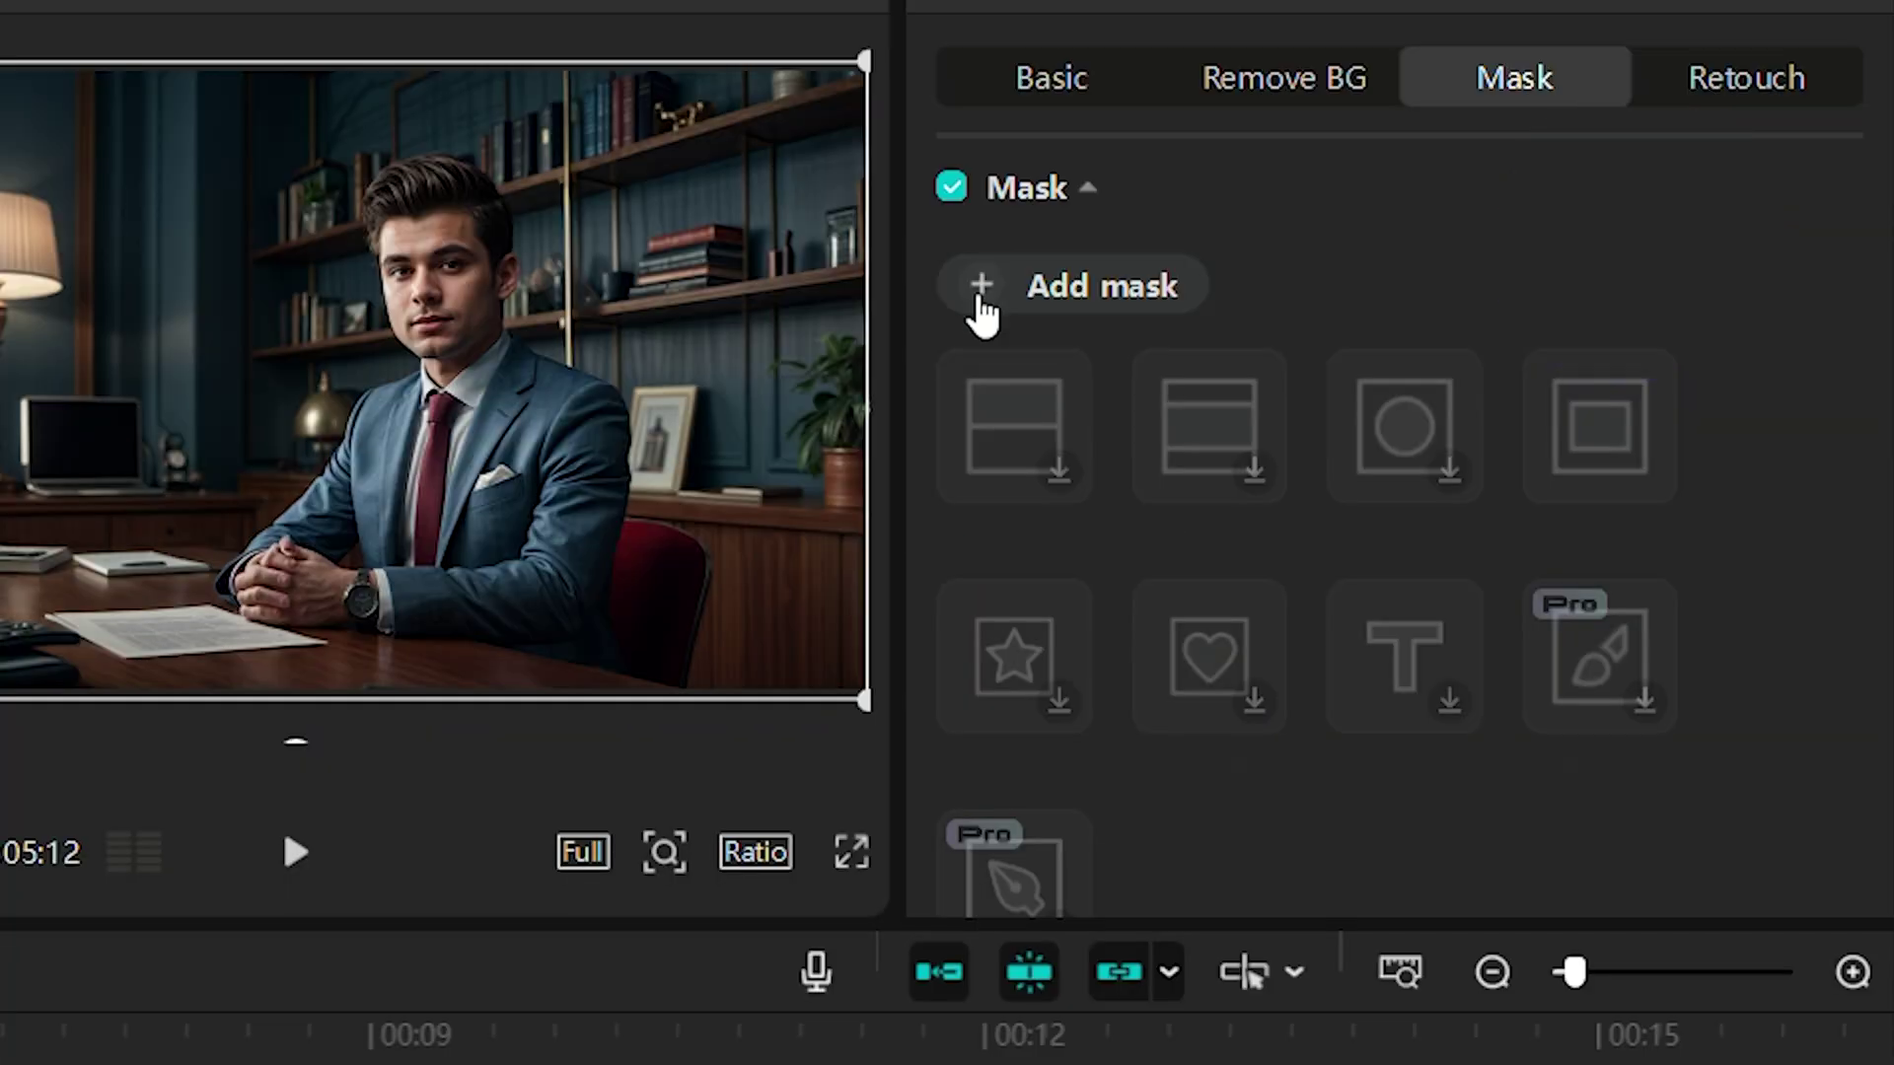
# Step: Add a rectangle mask to the still image and position it over the lower-left watermark corner
pyautogui.click(981, 288)
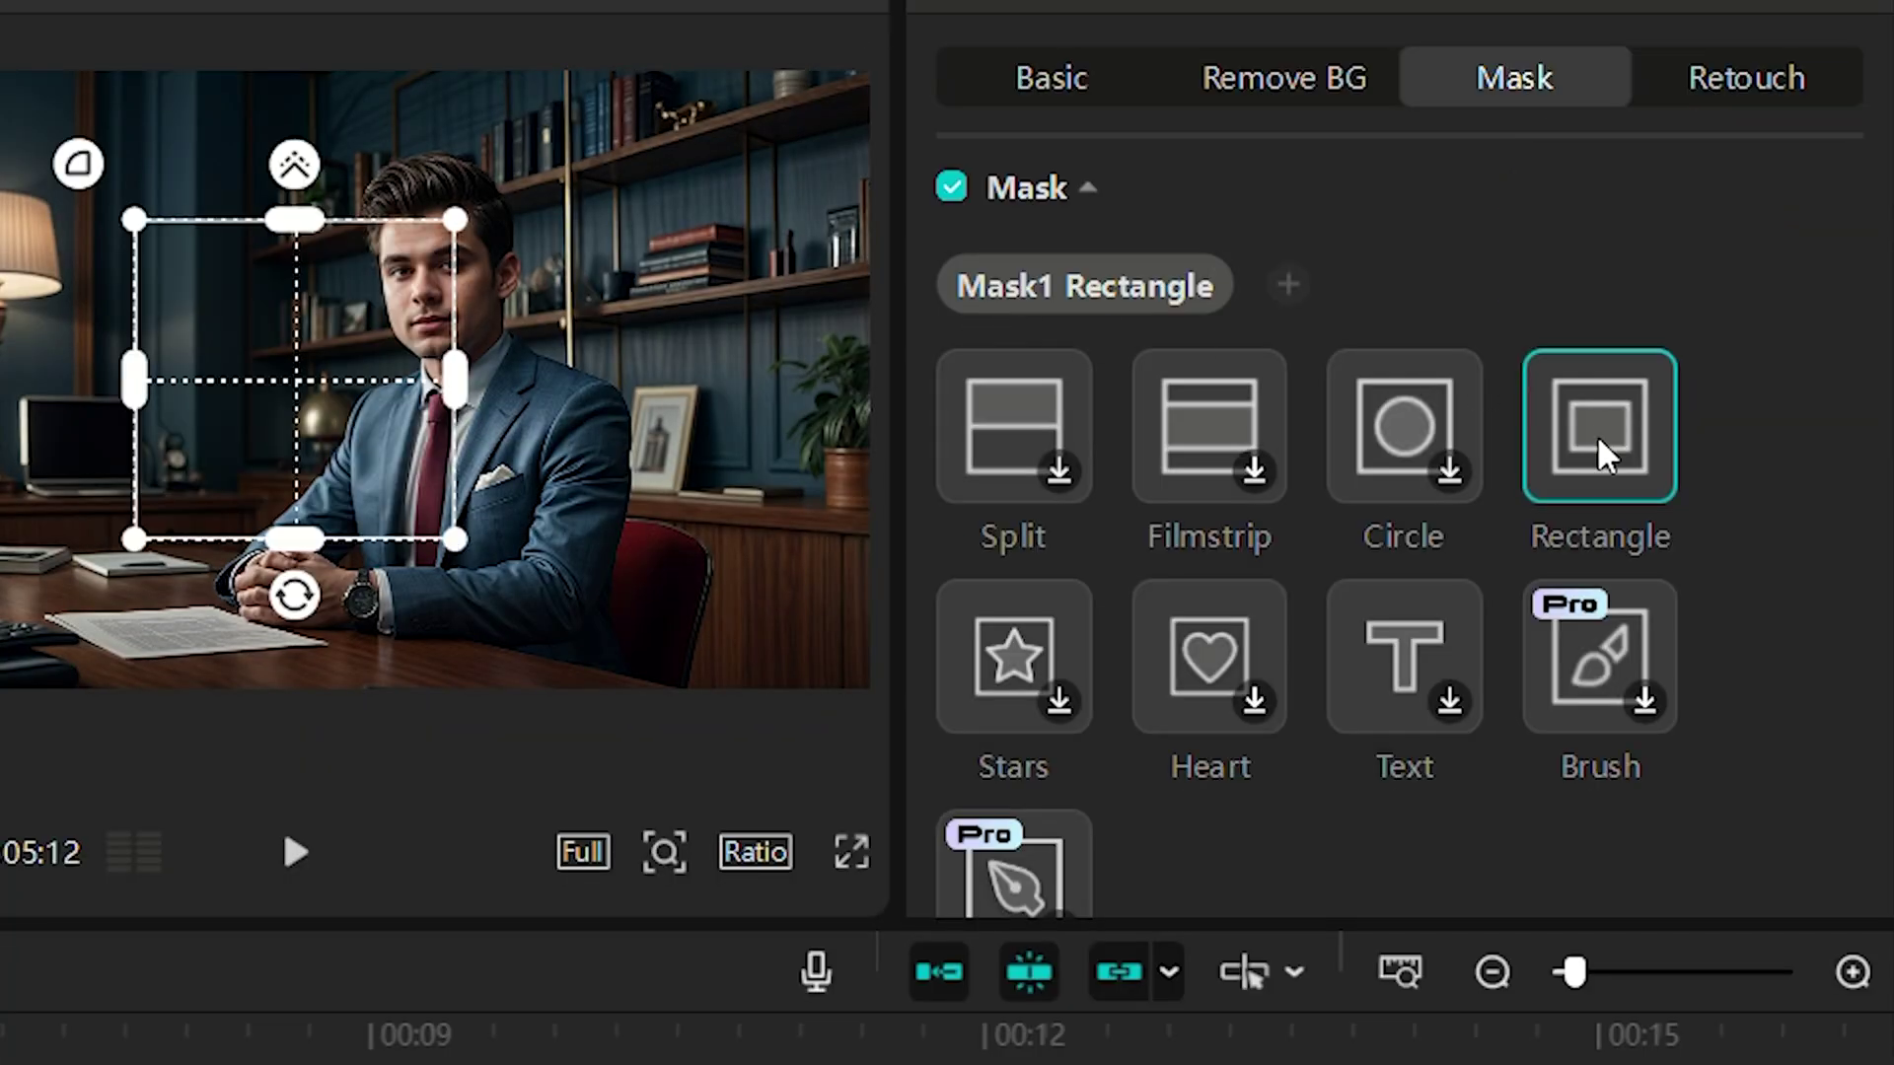
pyautogui.moveTo(296, 414)
pyautogui.mouseDown()
pyautogui.moveTo(374, 552)
pyautogui.moveTo(212, 606)
pyautogui.mouseUp()
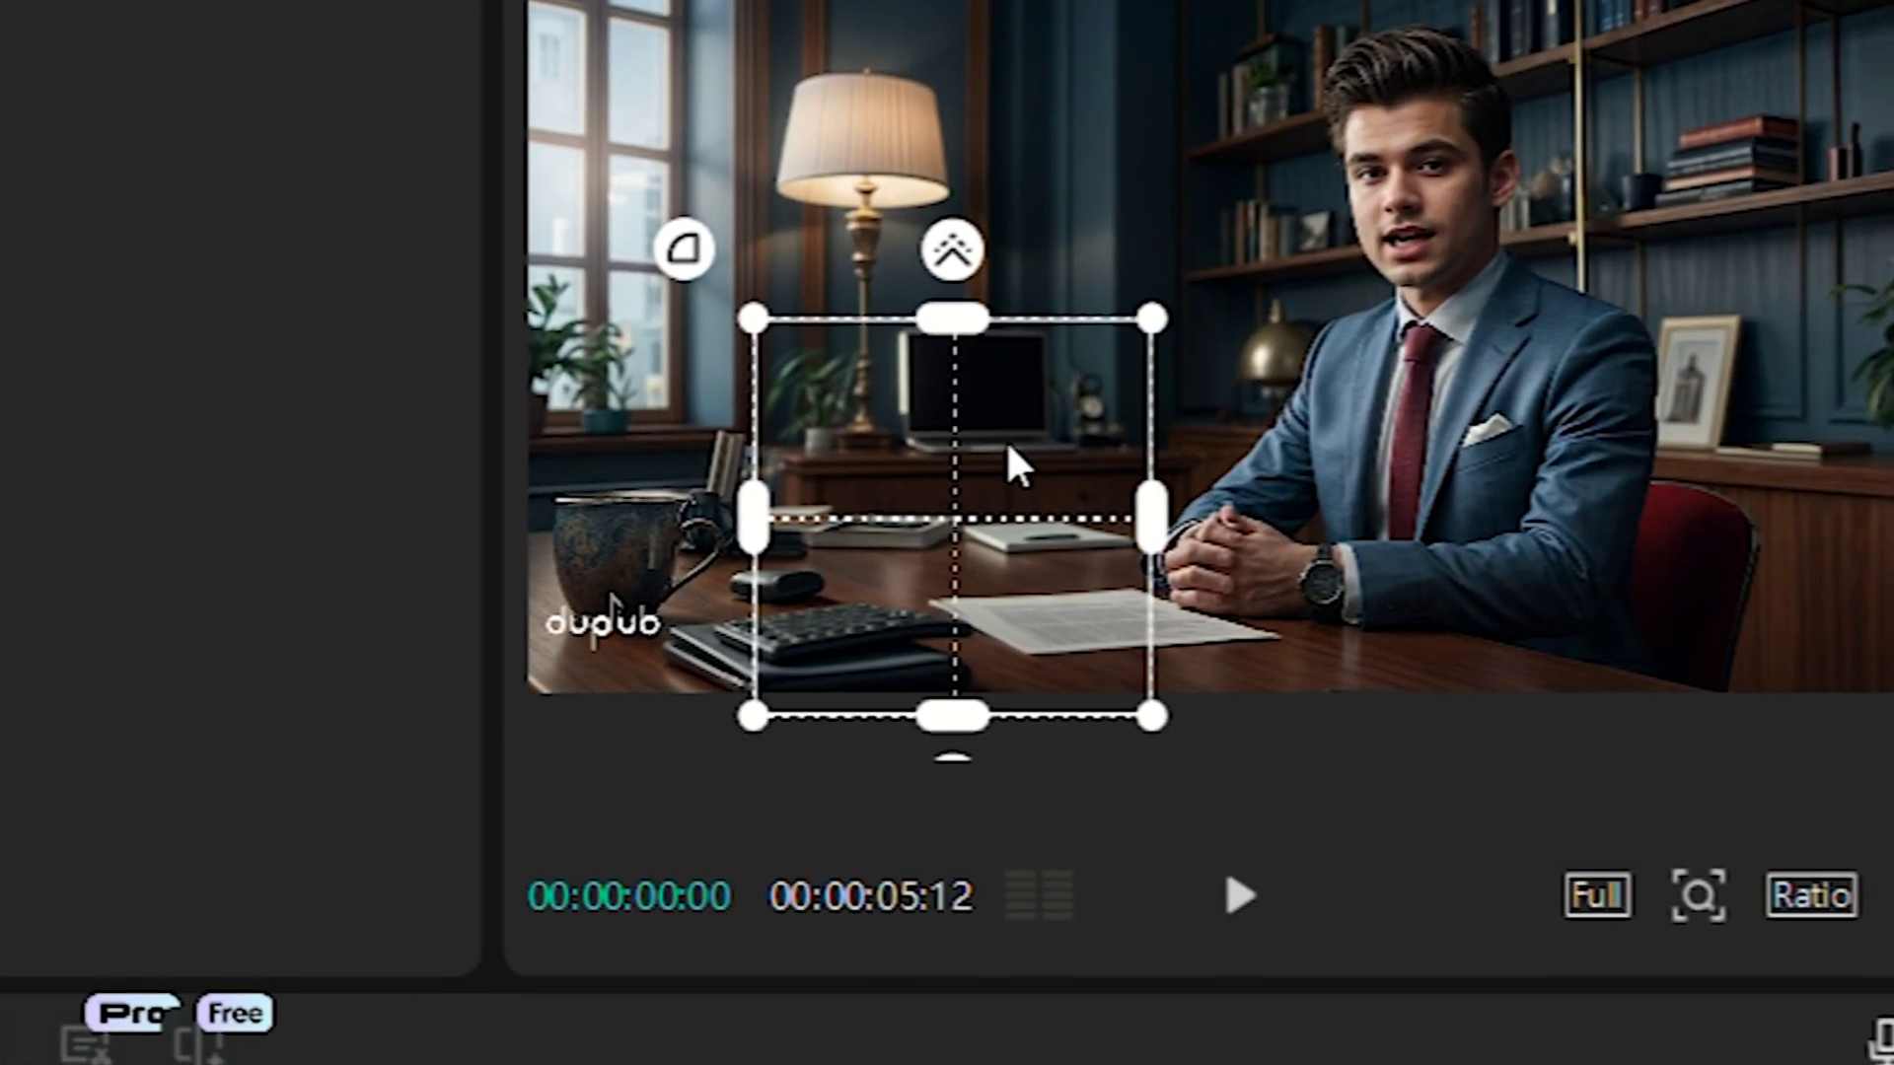
pyautogui.moveTo(1035, 449); pyautogui.dragTo(878, 557)
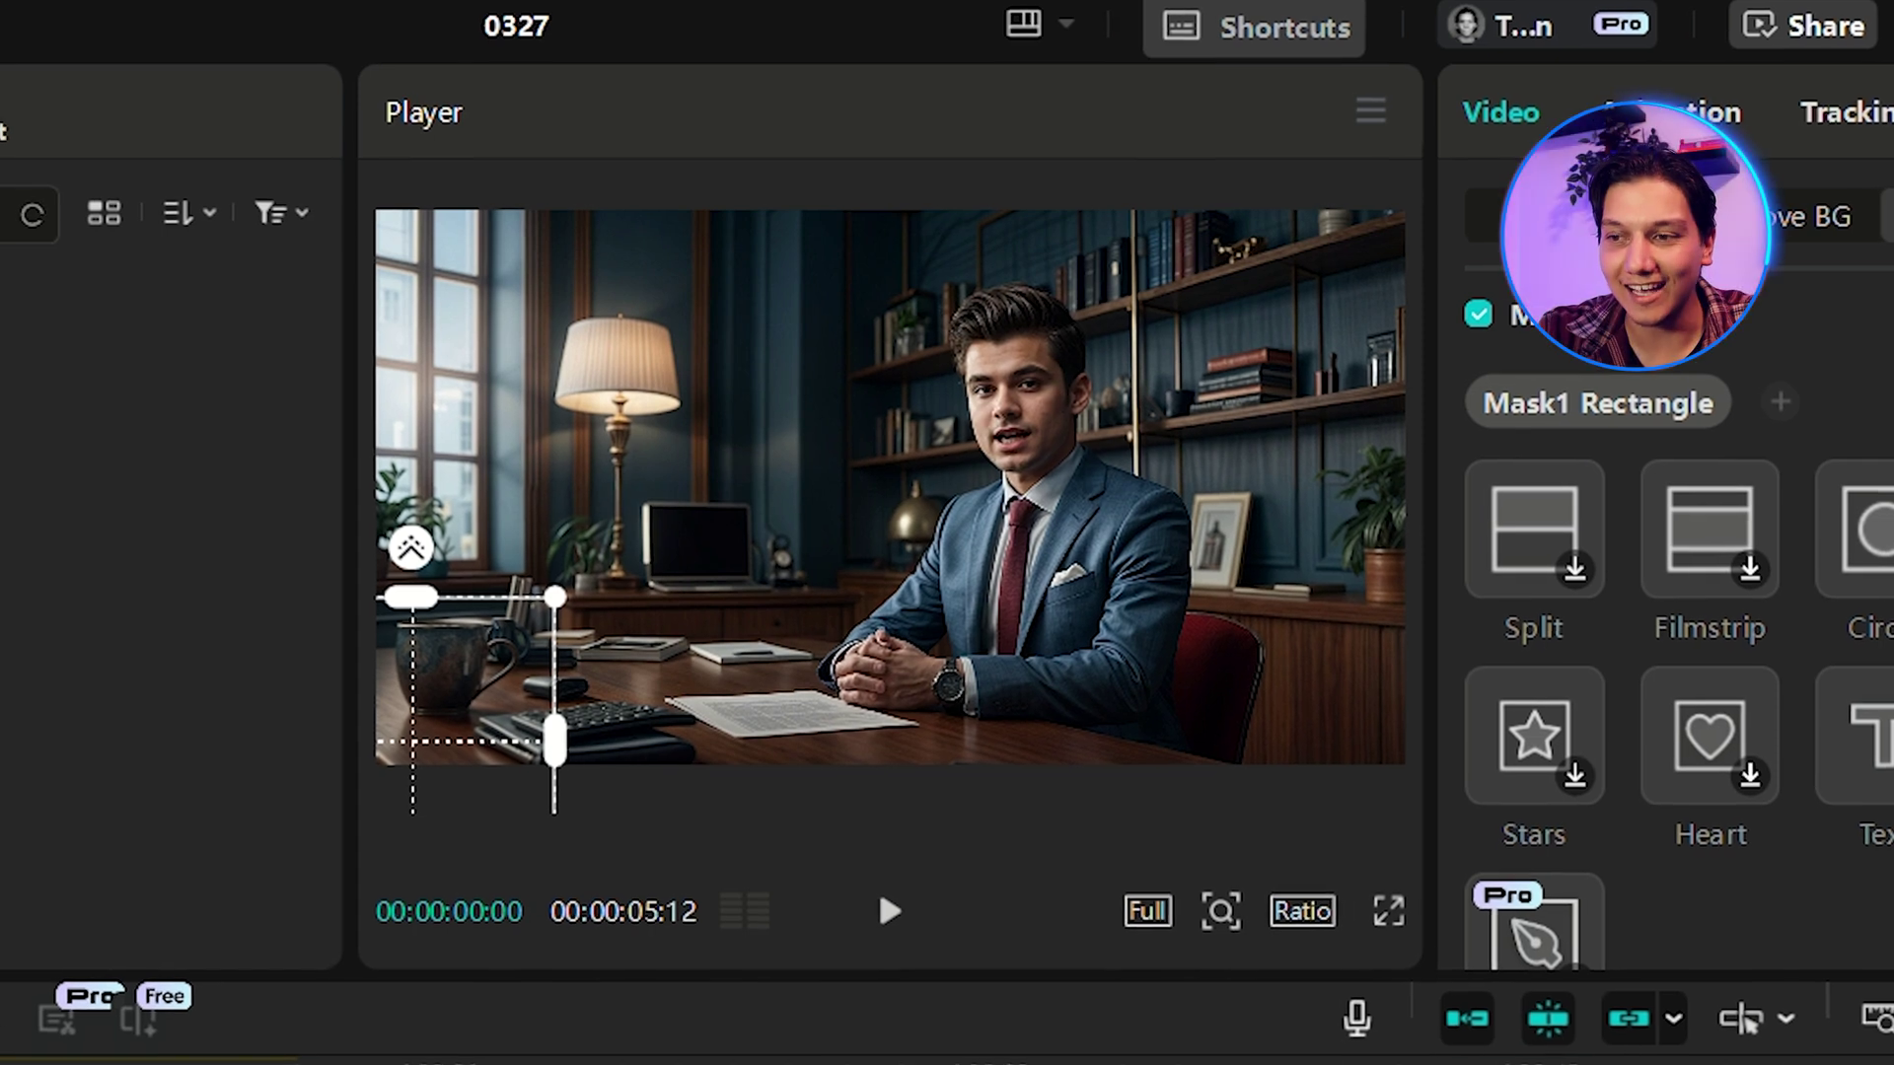
# Step: Play the timeline to confirm the DupDub watermark is hidden by the masked patch
pyautogui.press('space')
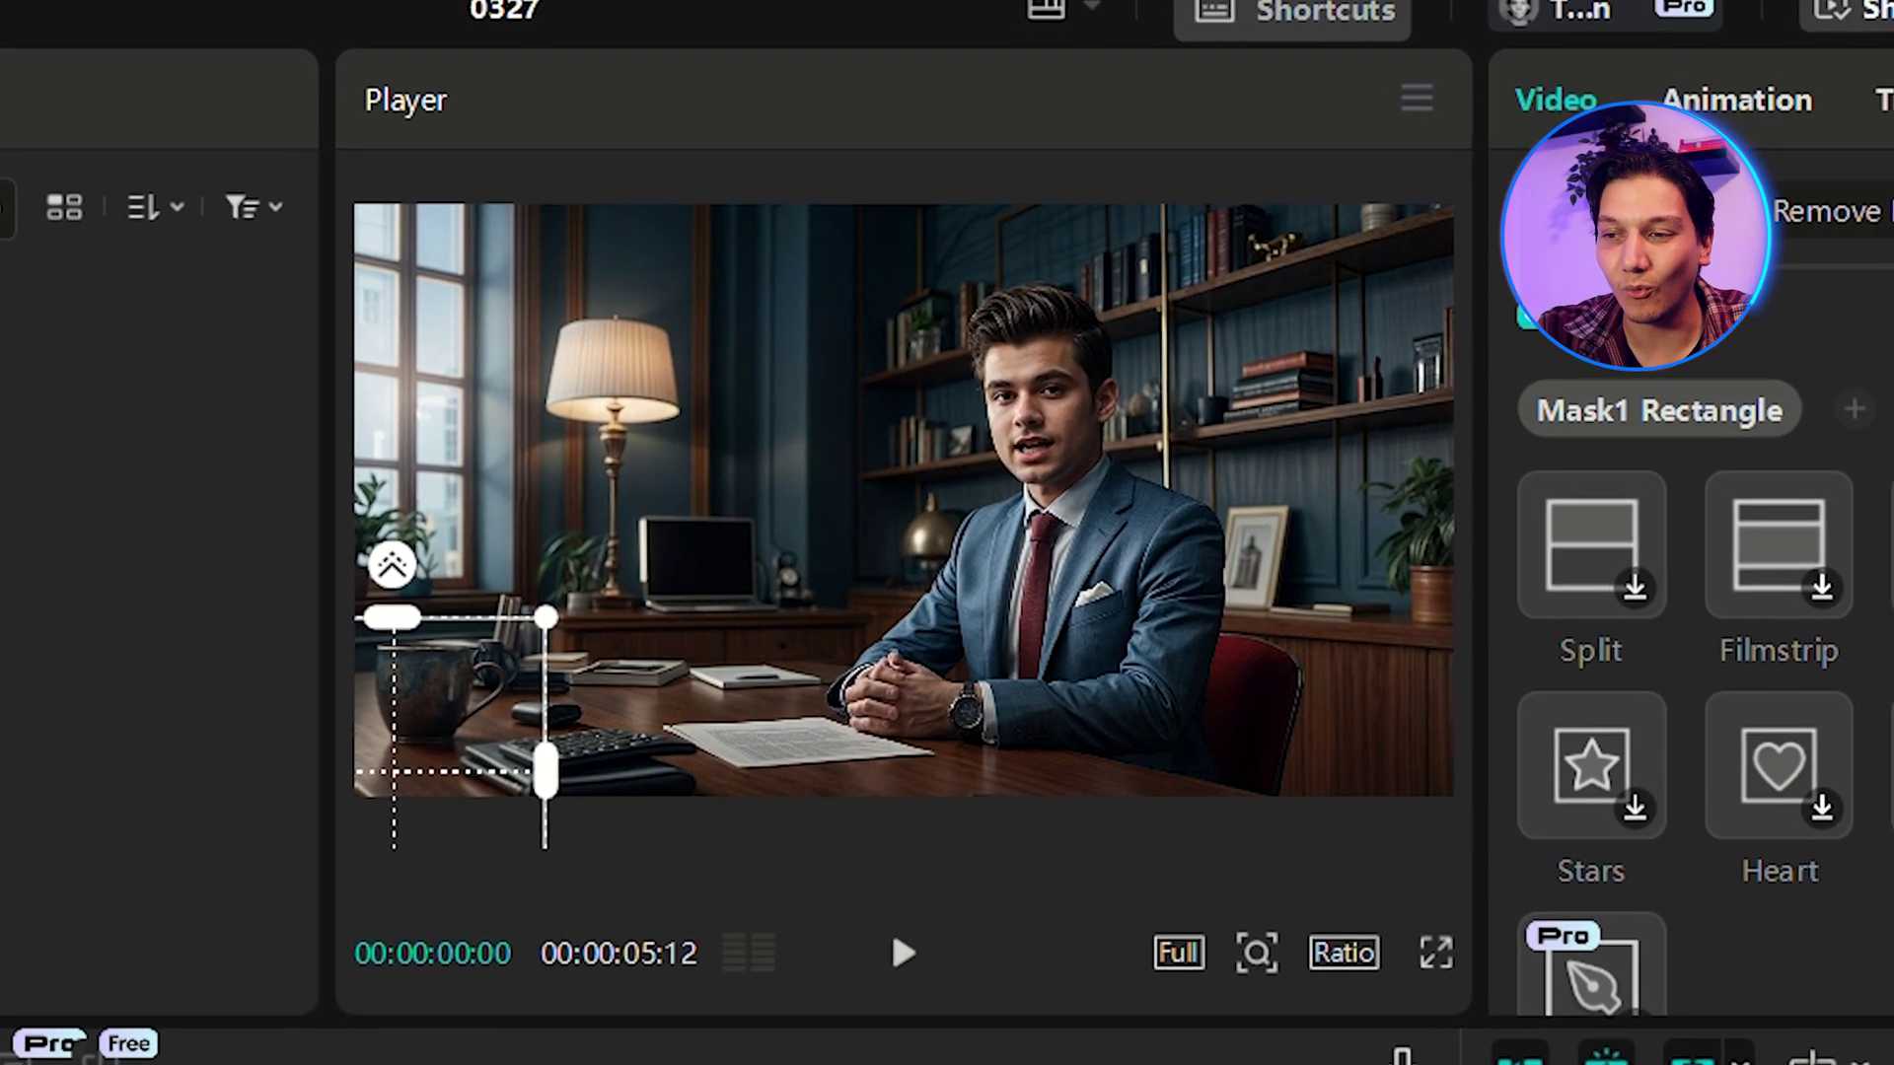